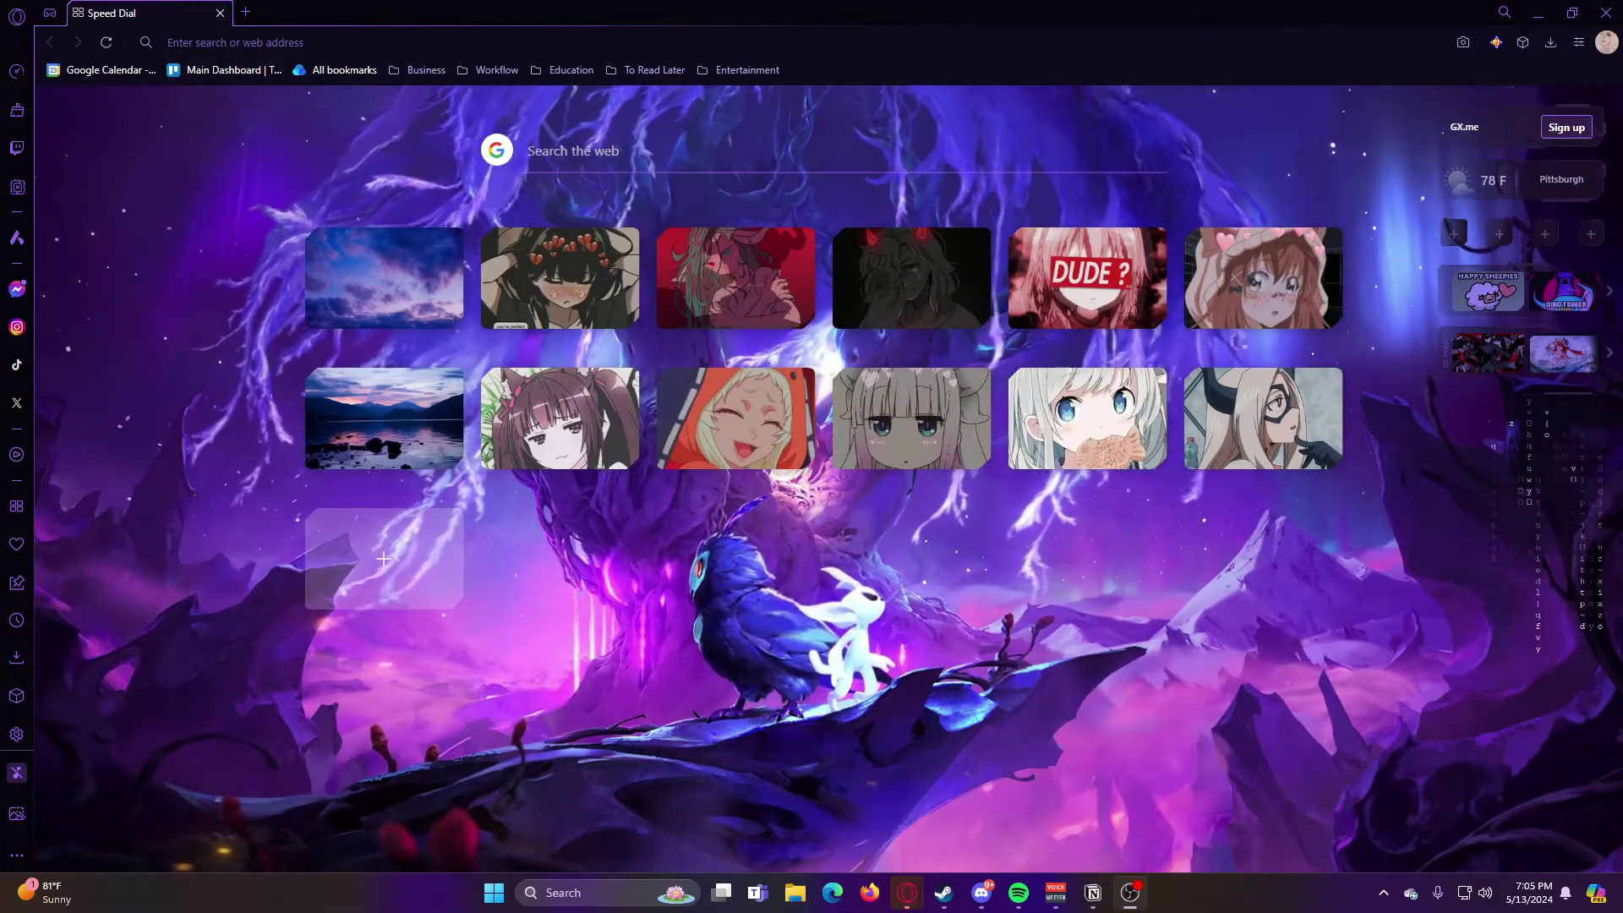
Step: Go to nexusmods.com, search for "fluffy mod mana" and open the Fluffy Mod Manager page for Resident Evil 4 (2023)
click(474, 43)
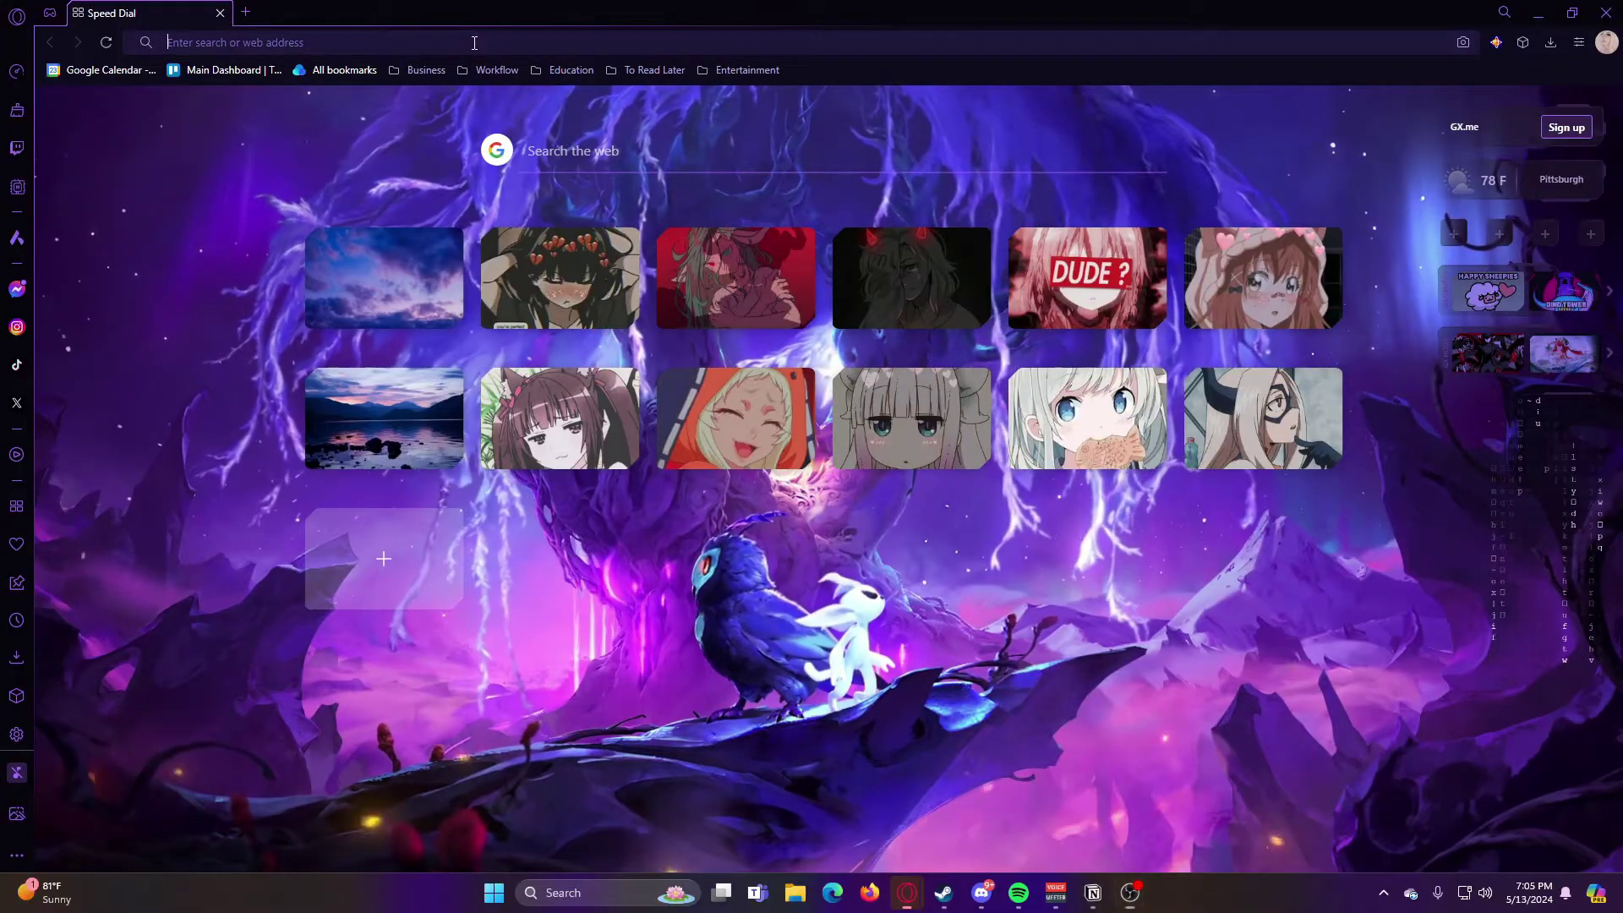
text(nexus)
key(Return)
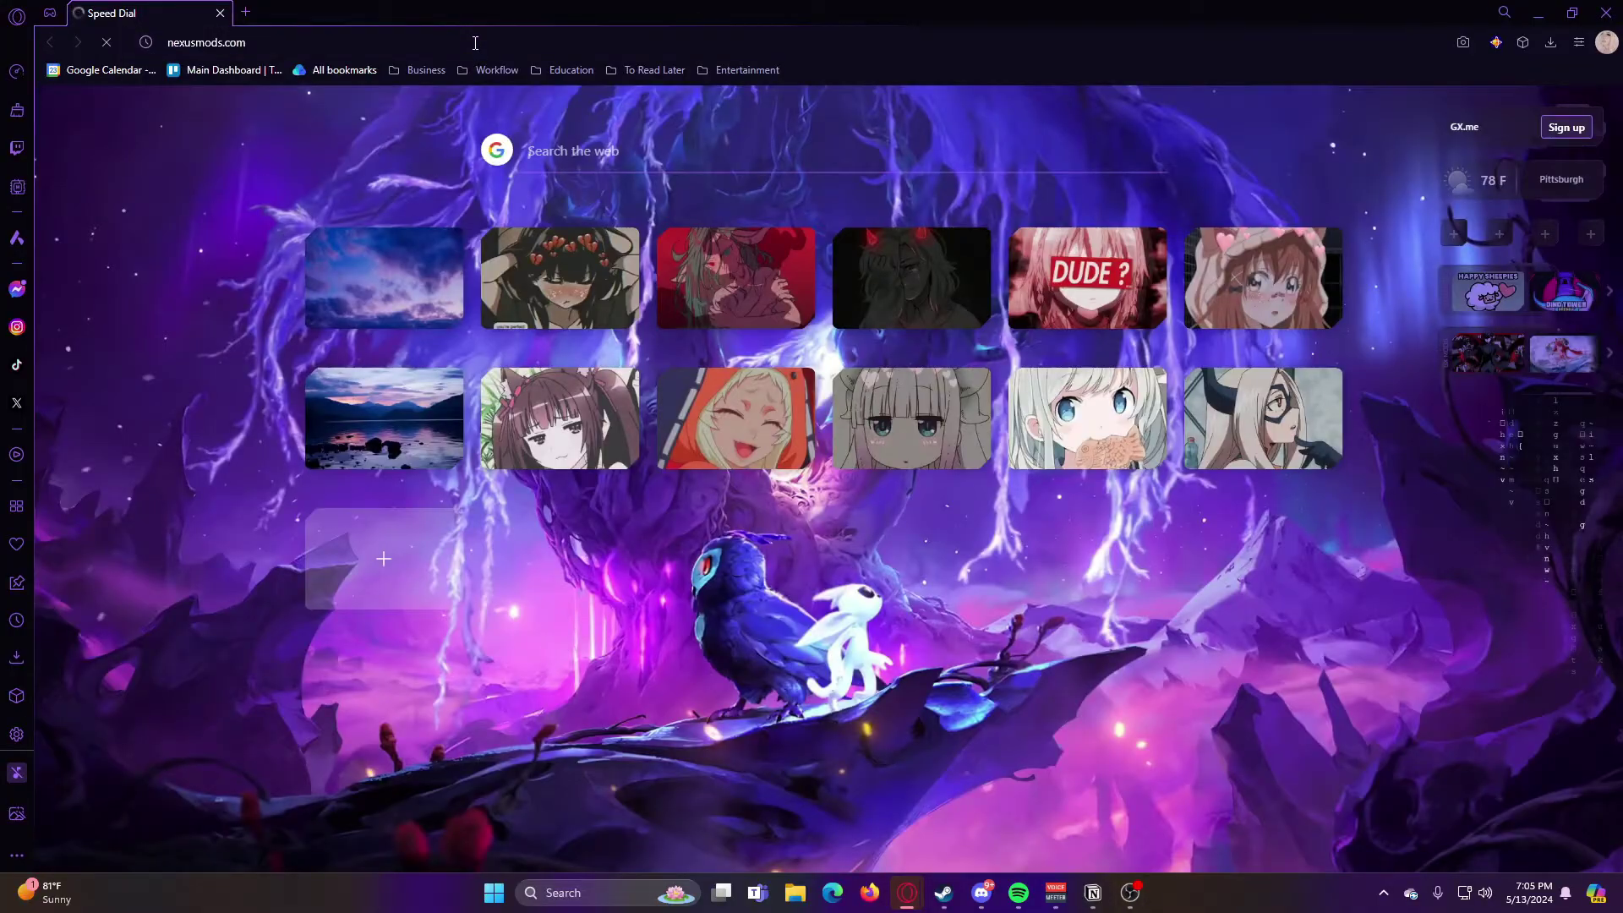
click(968, 116)
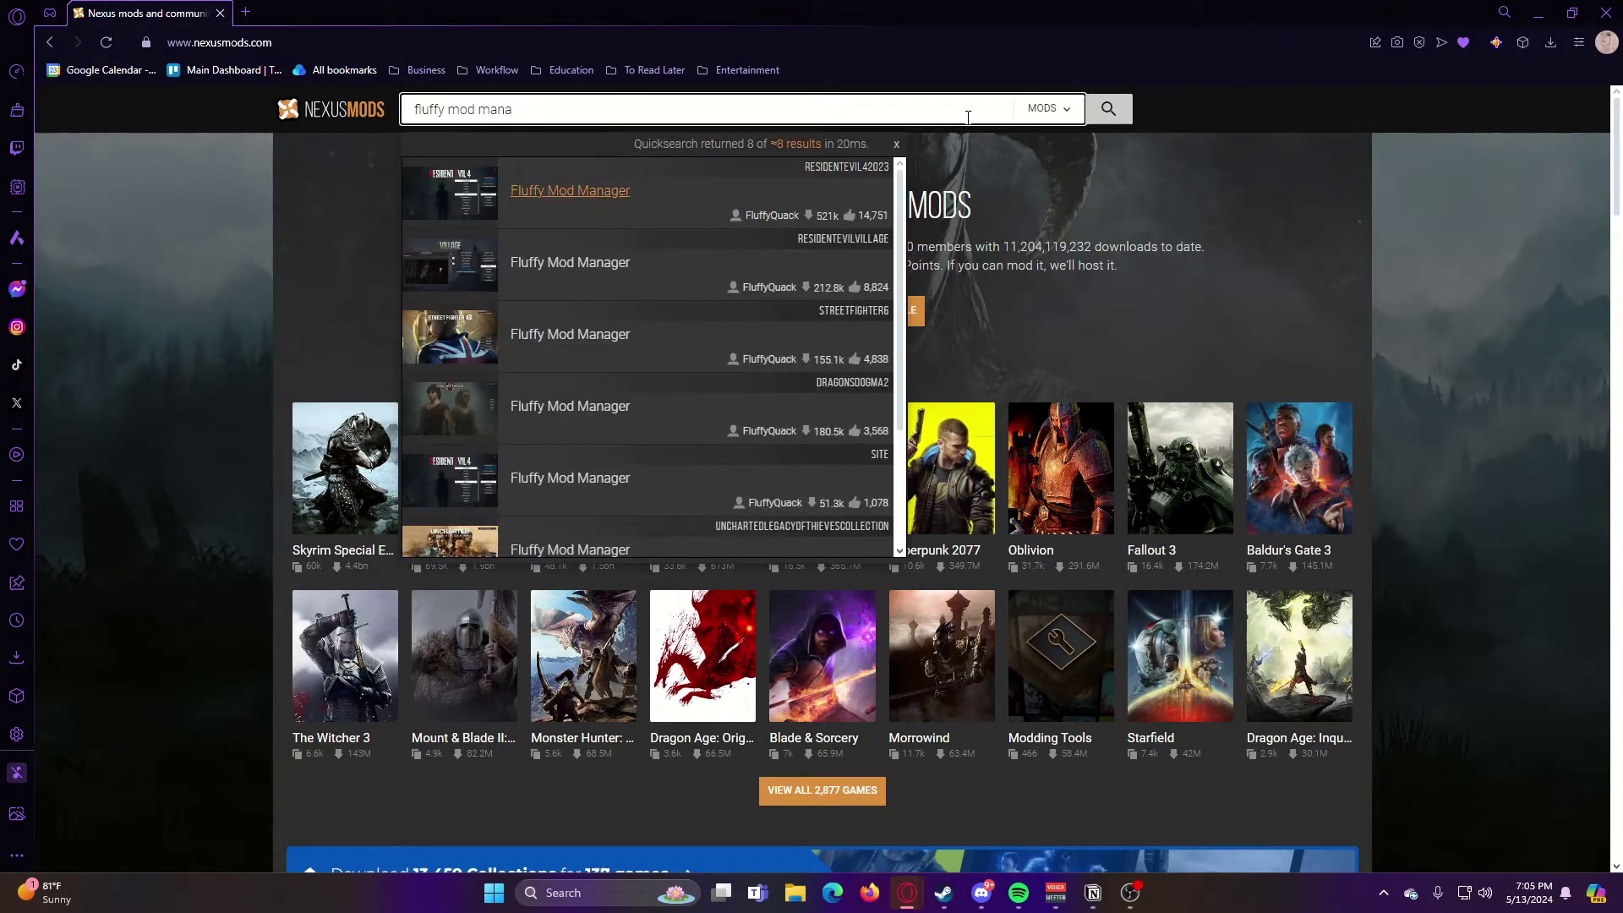
click(575, 191)
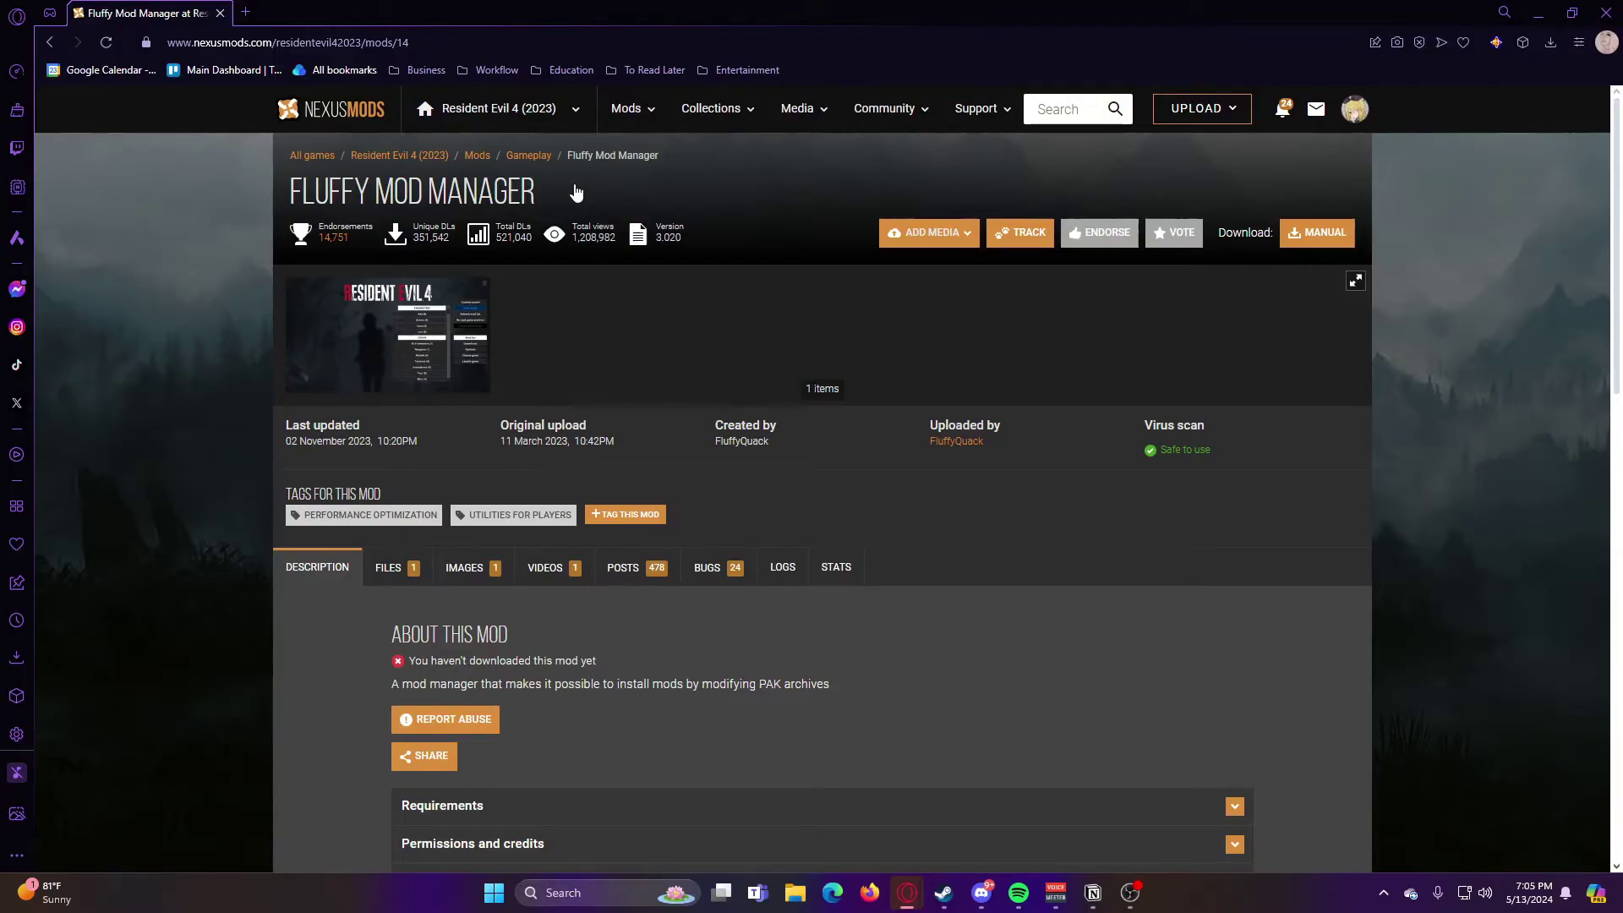
Step: Download the Fluffy Mod Manager zip file manually using the free slow download option
click(388, 567)
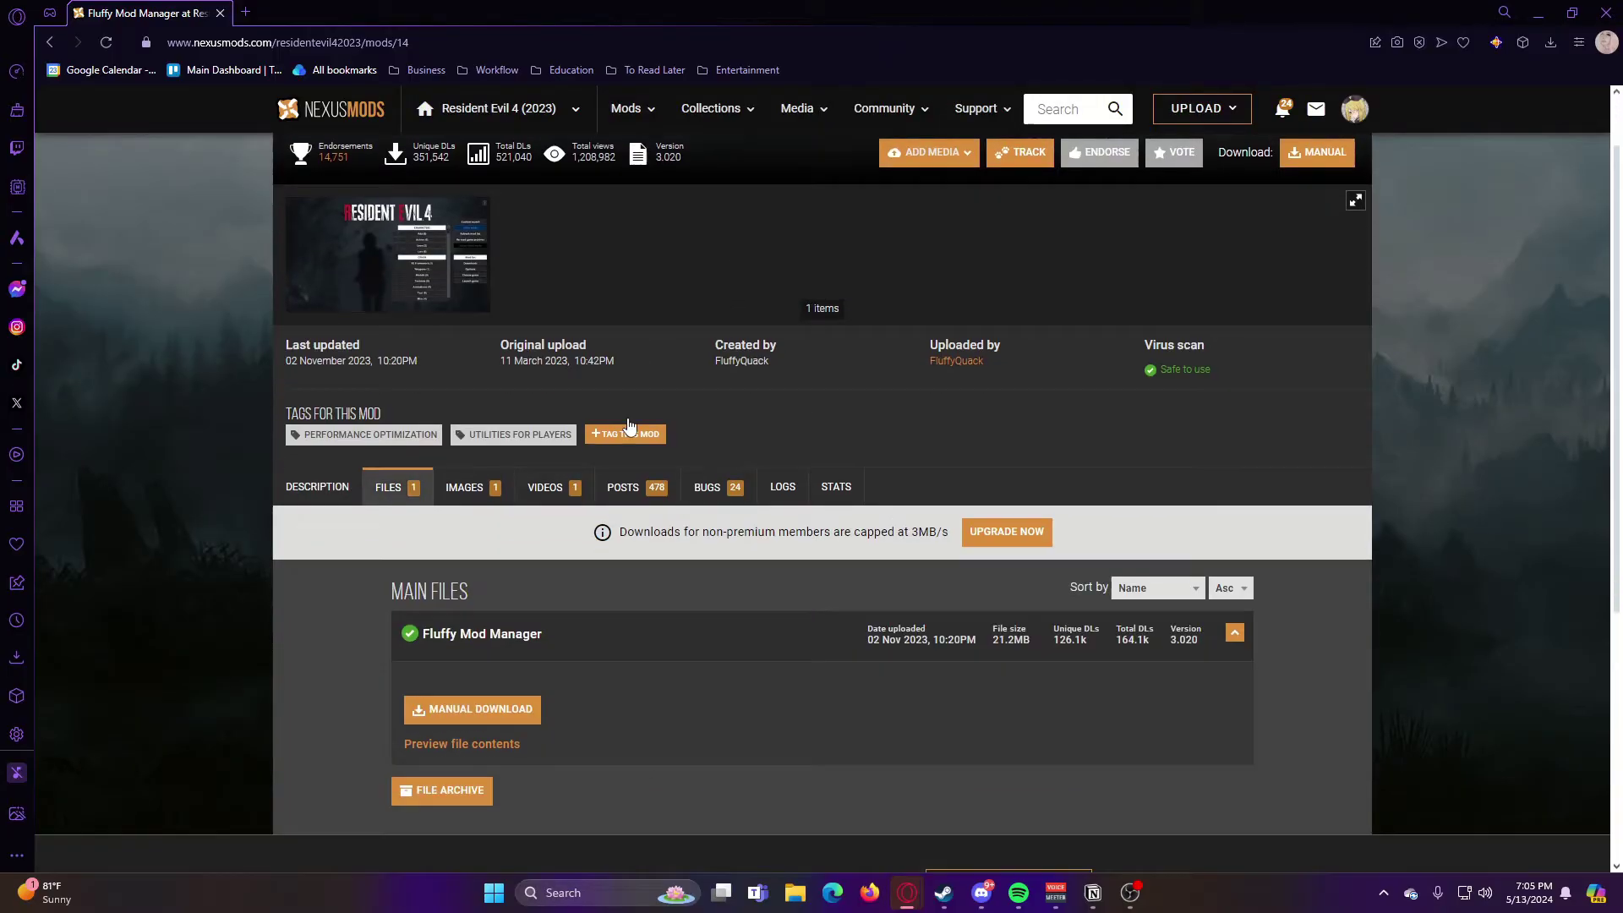
scroll(365, 417, down, 1)
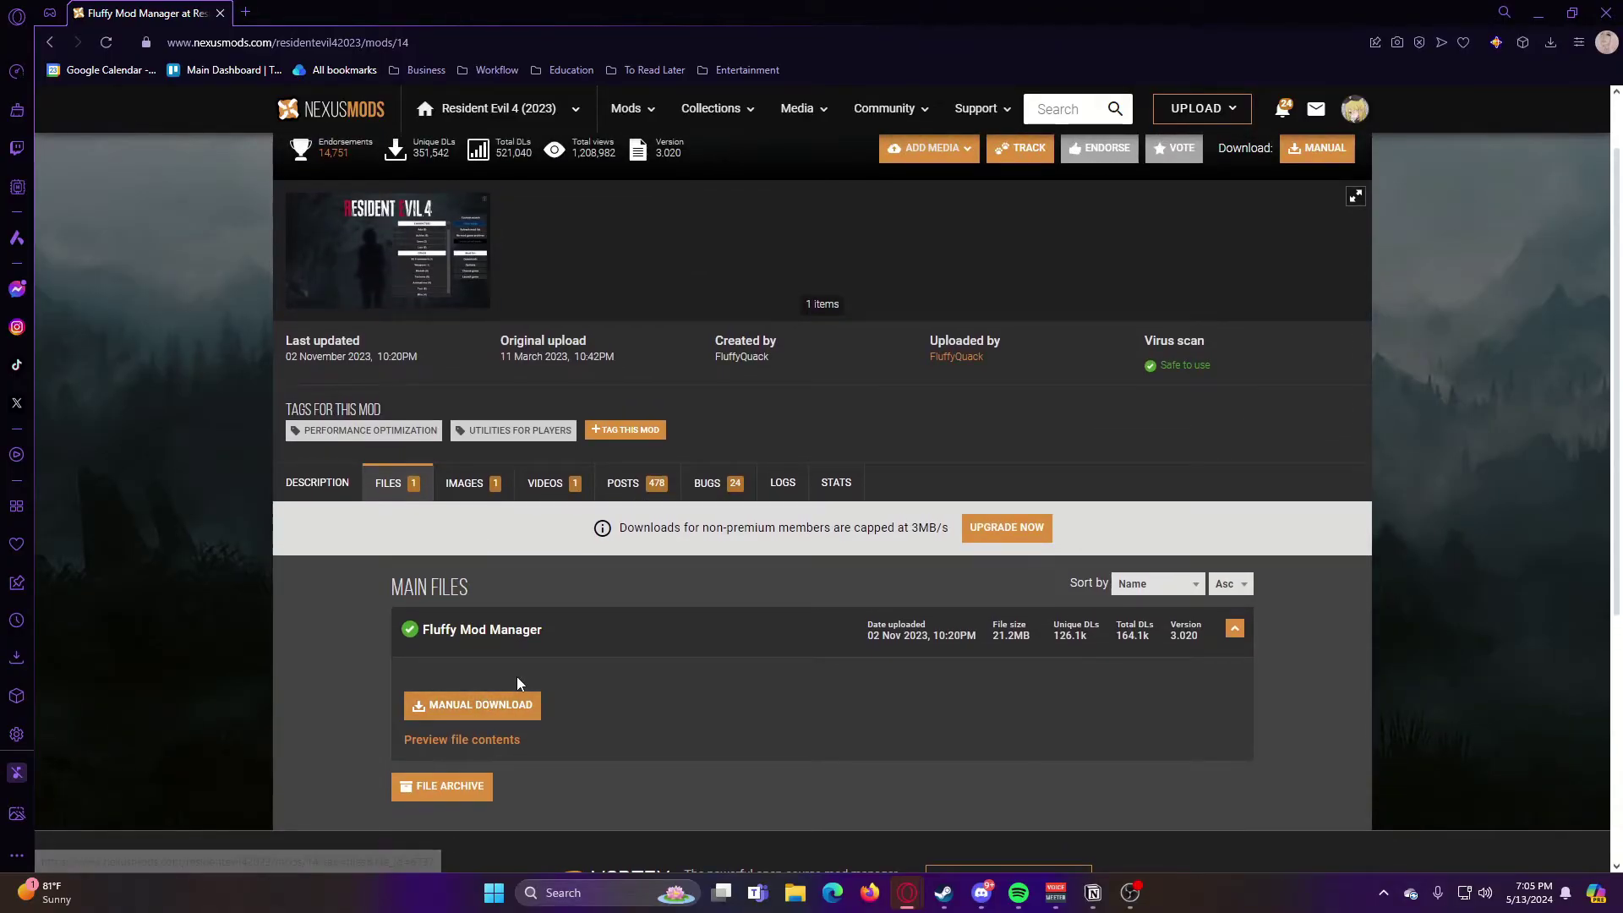
scroll(515, 676, up, 1)
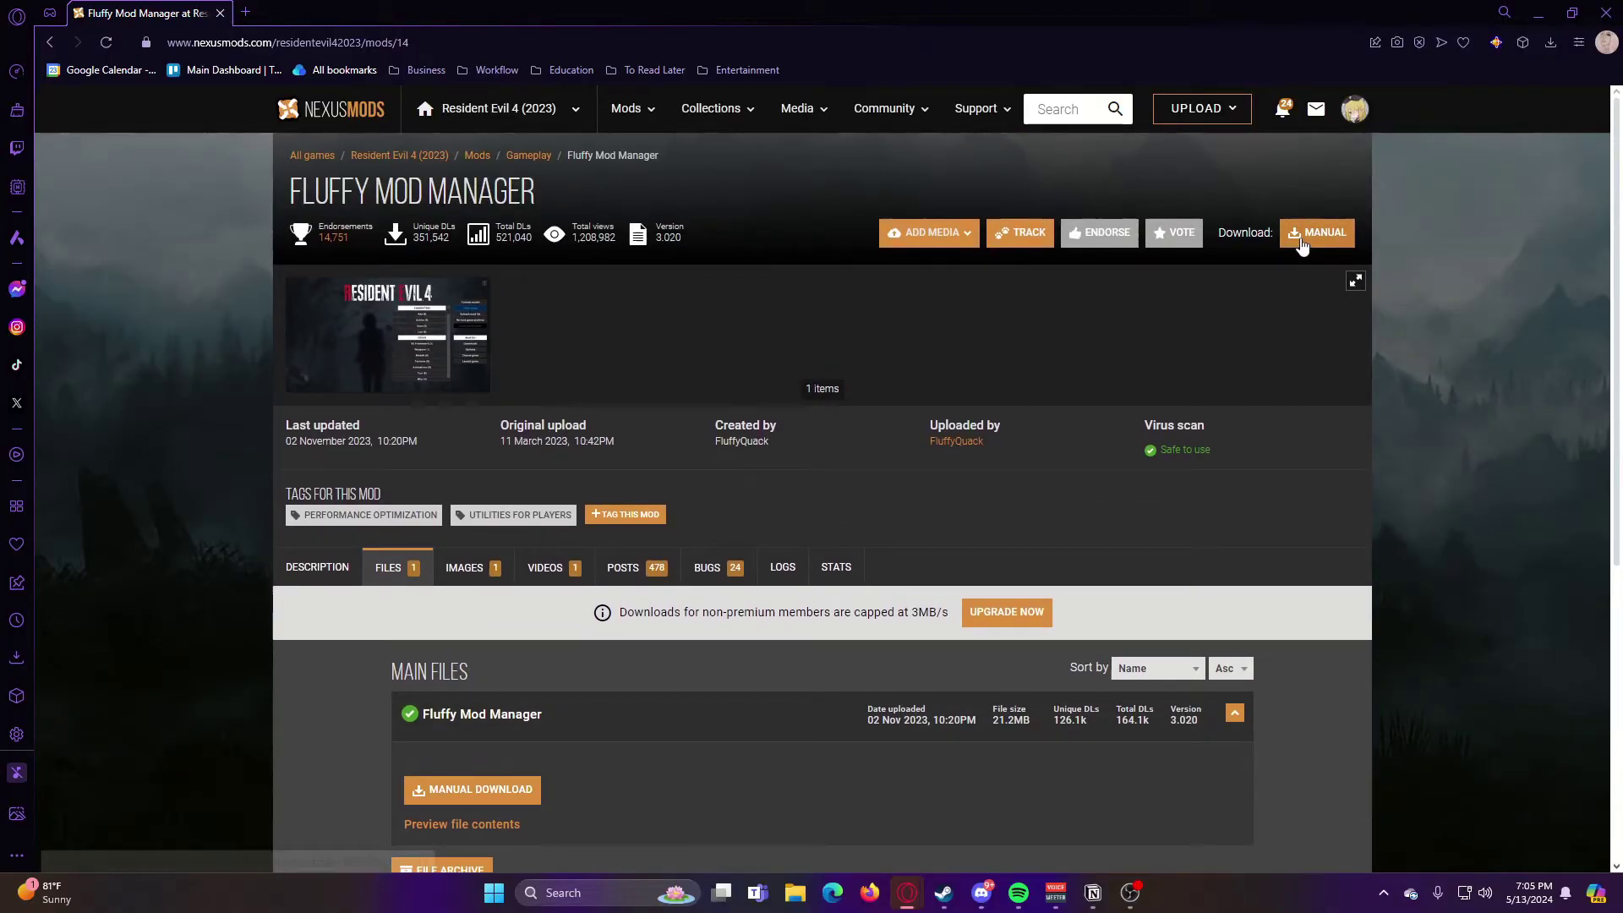
click(1306, 236)
scroll(1202, 359, down, 5)
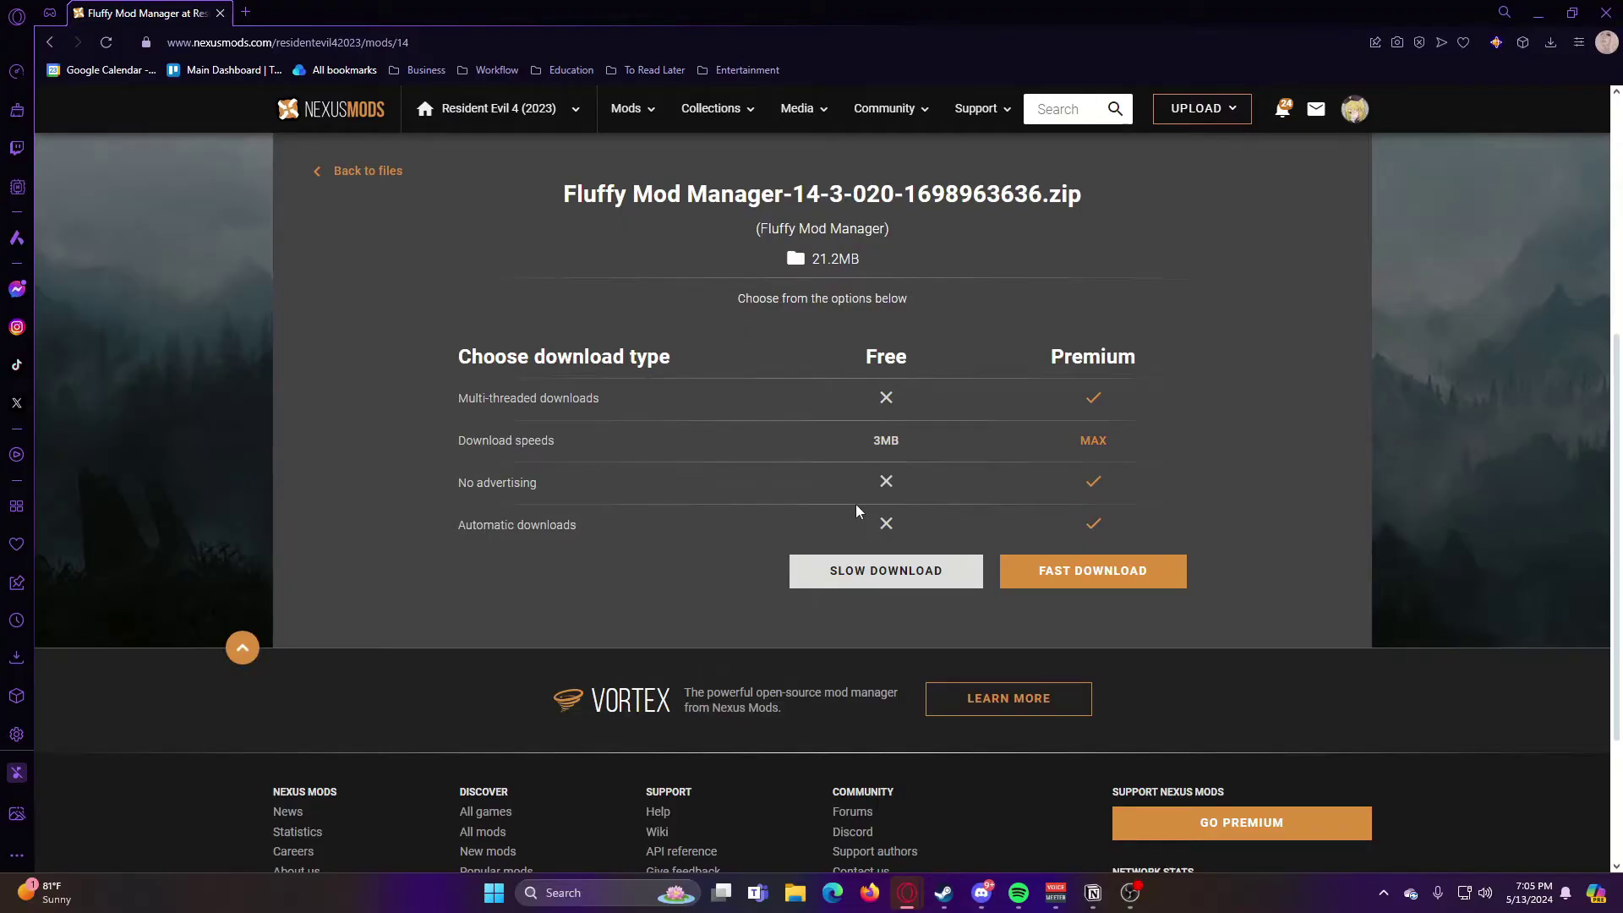
click(858, 583)
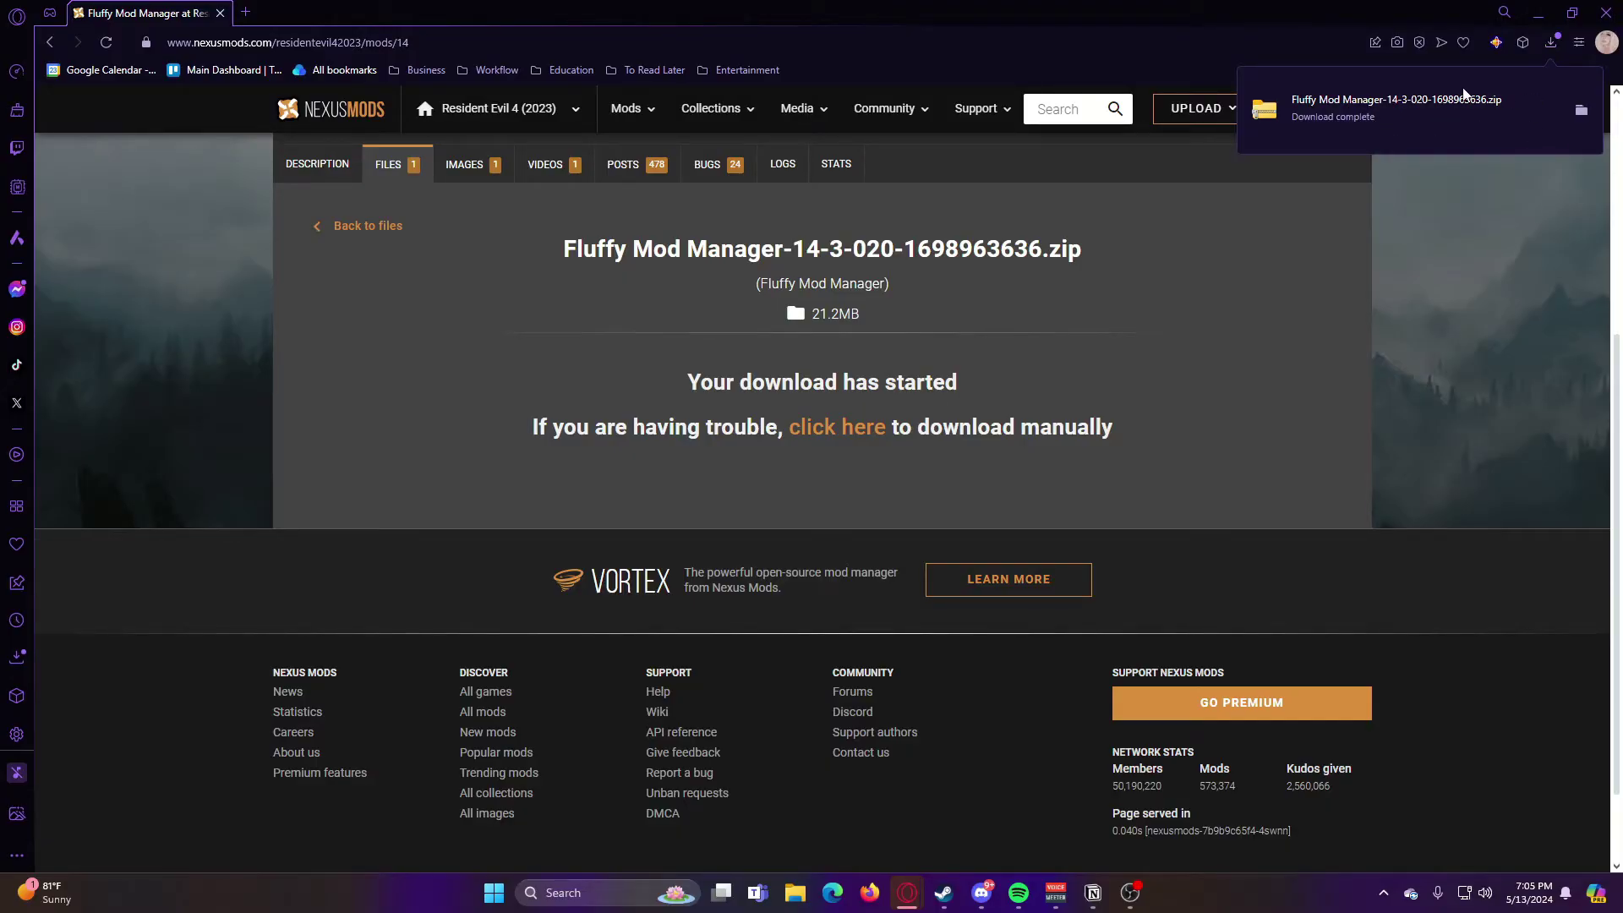
Step: Show the downloaded zip in its folder and extract it with WinRAR into a folder named after the archive
click(1581, 114)
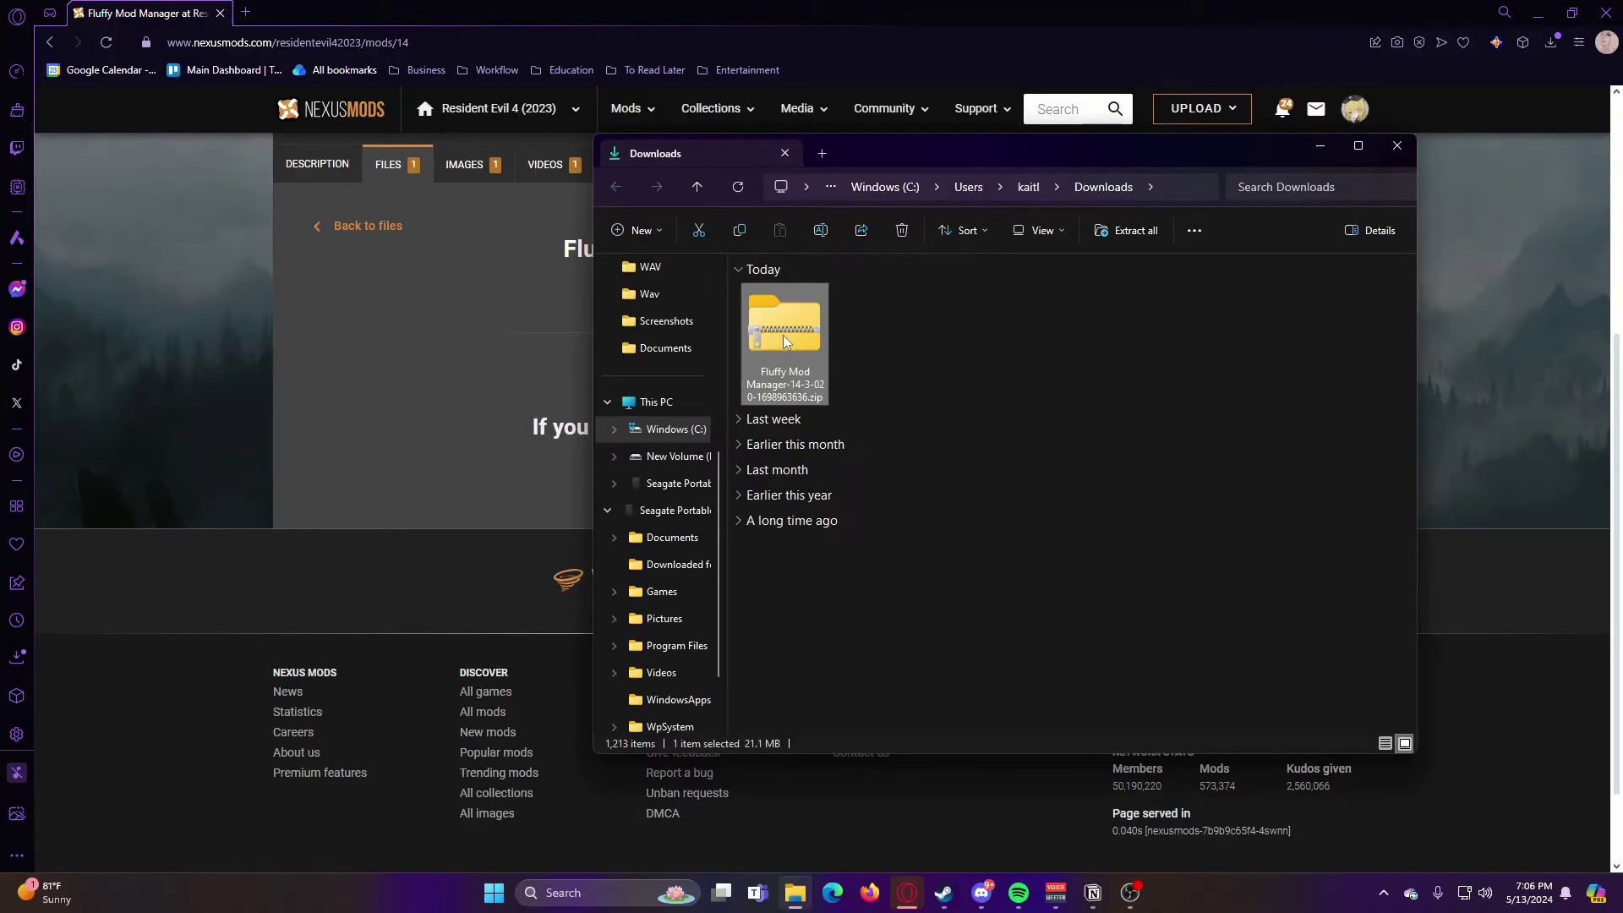
right_click(783, 334)
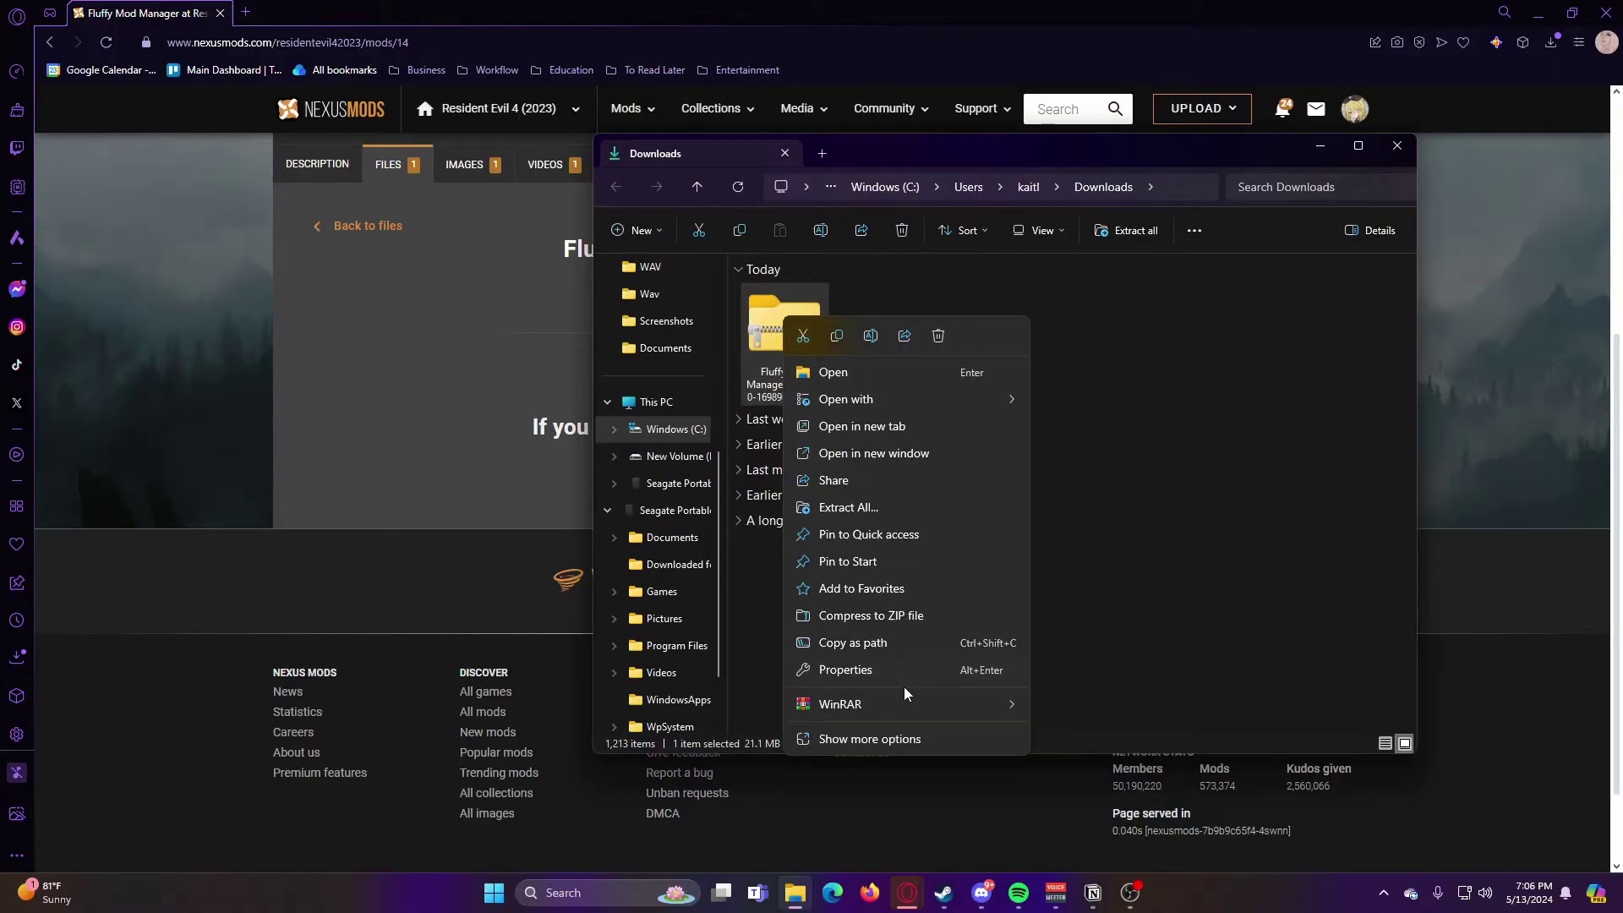
mouse_move(905, 707)
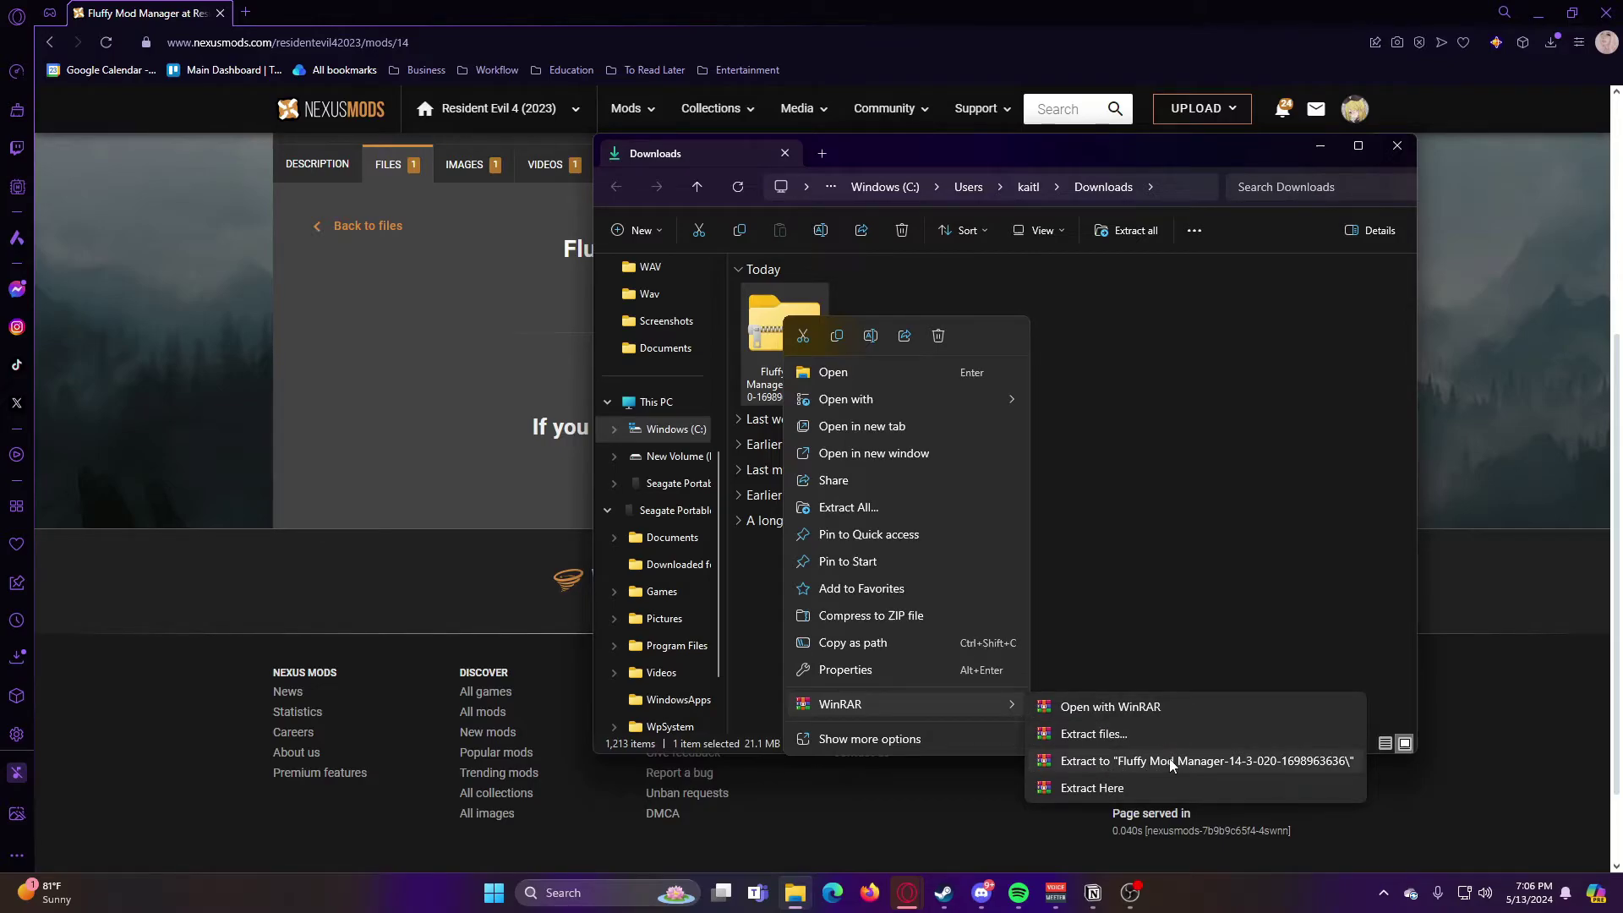
click(1088, 763)
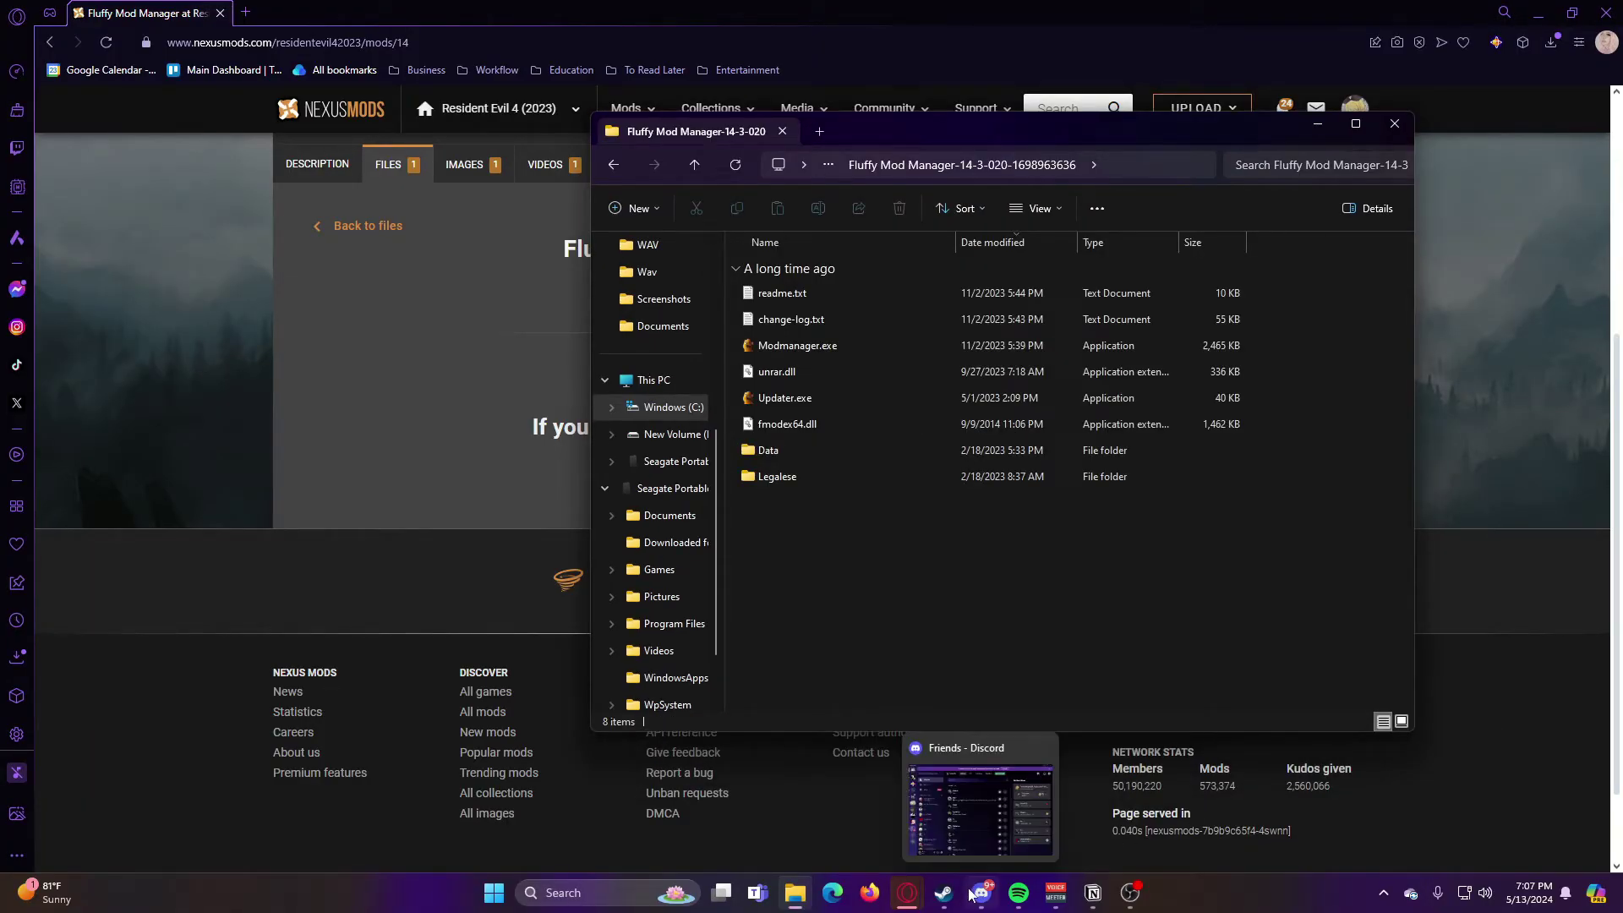
Step: Switch to Steam and open the properties of Resident Evil 3 from the game library
click(944, 893)
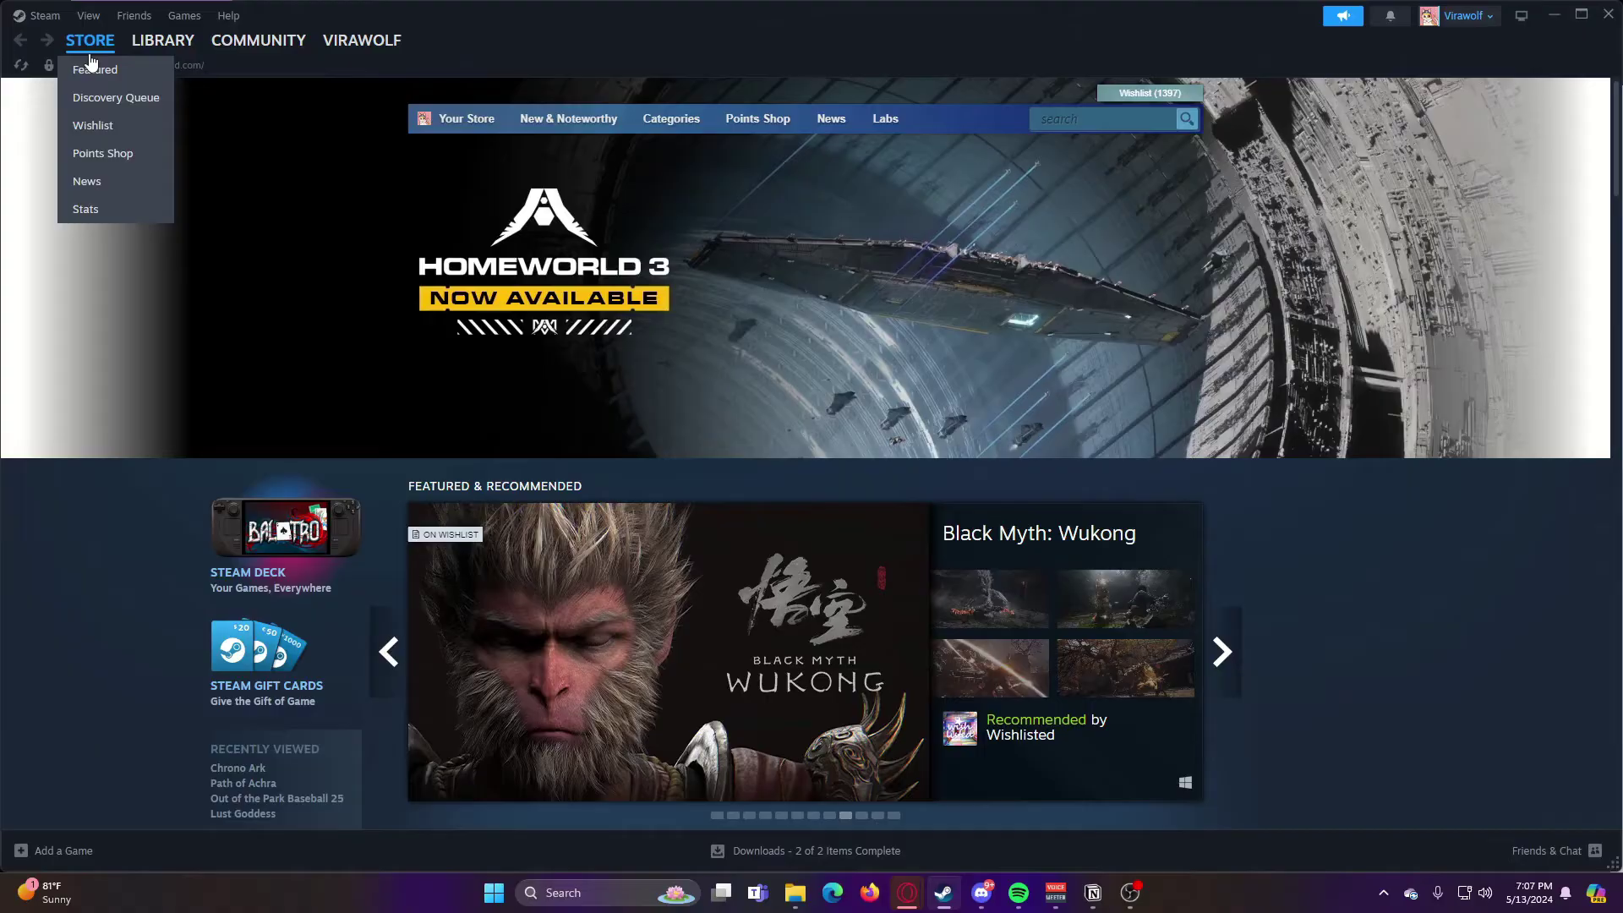
click(165, 67)
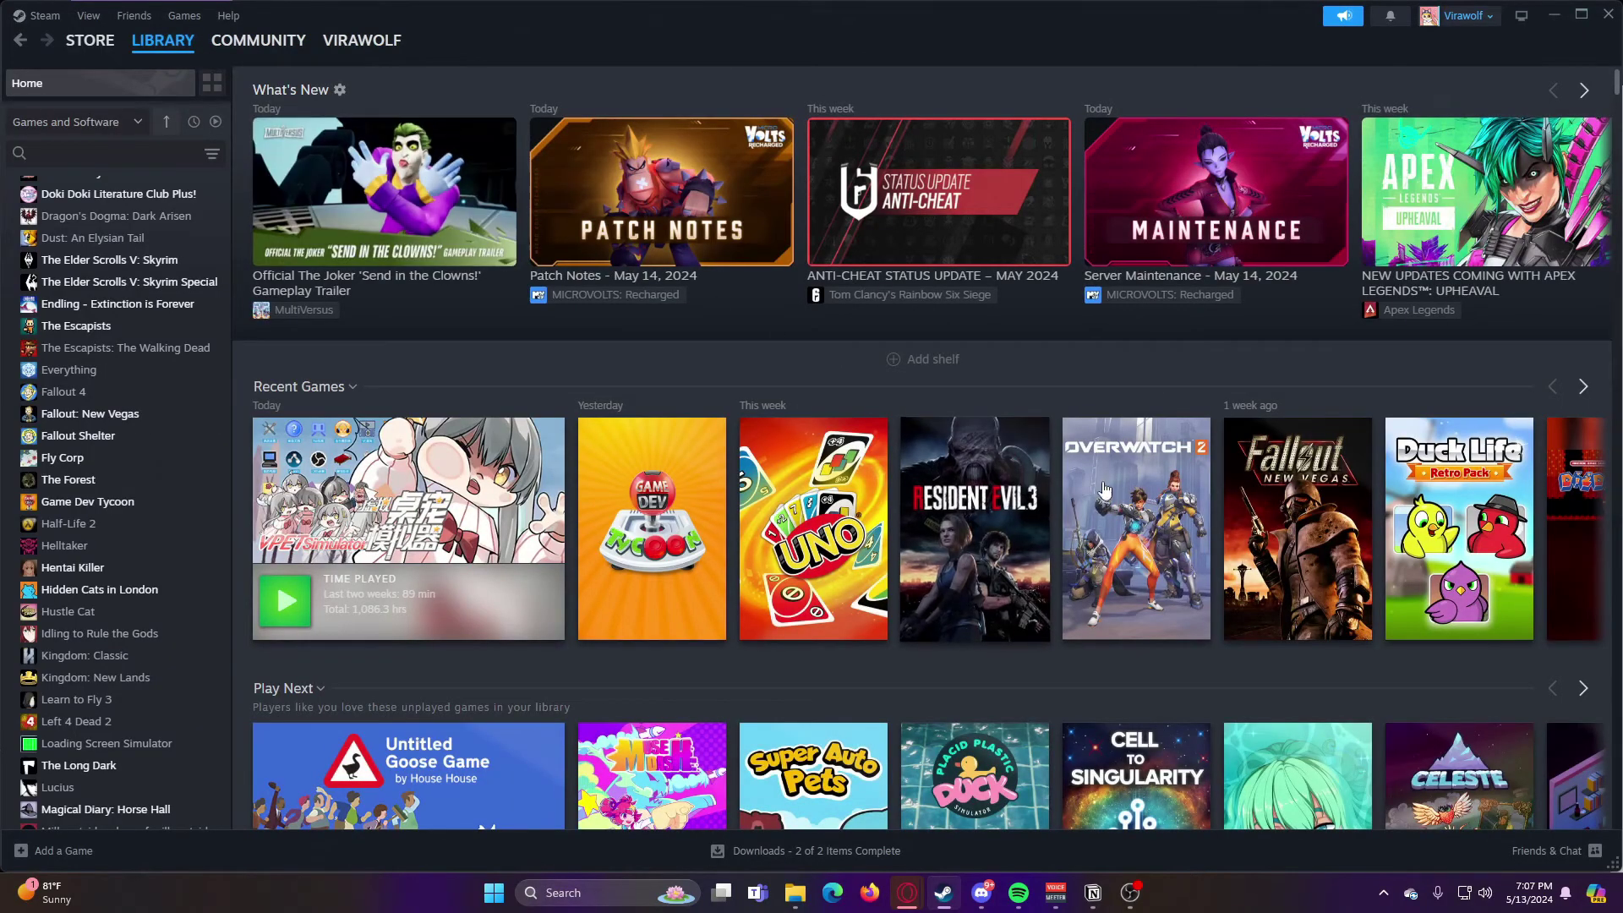
mouse_move(936, 498)
right_click(966, 522)
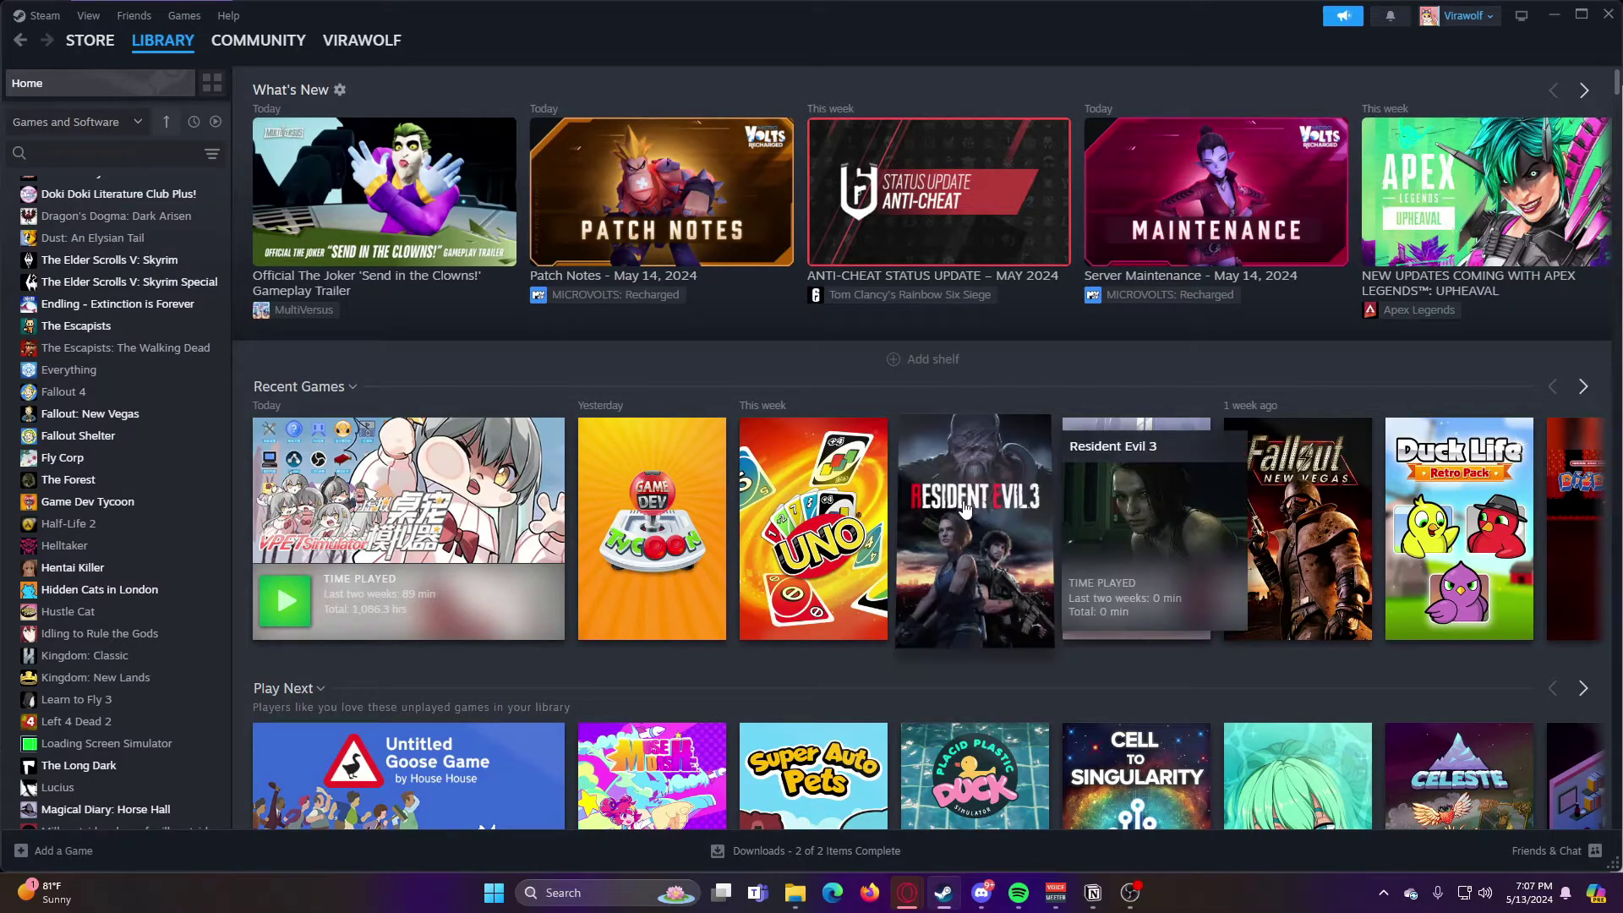
right_click(966, 504)
click(997, 661)
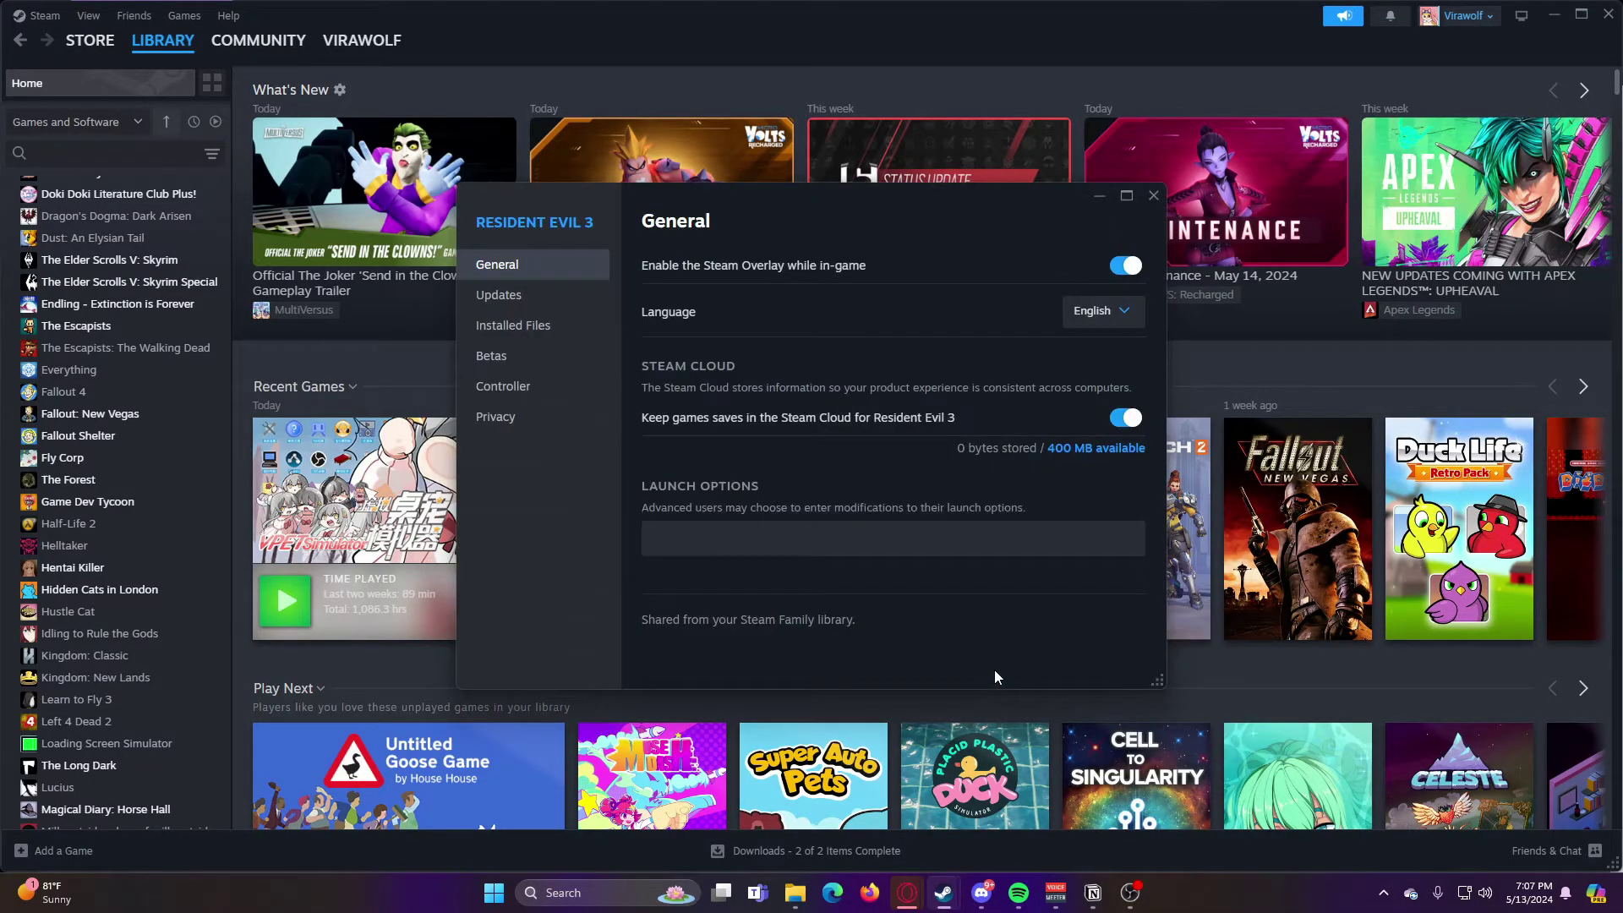
Step: Verify the integrity of Resident Evil 3's installed game files and close the game's properties
click(571, 328)
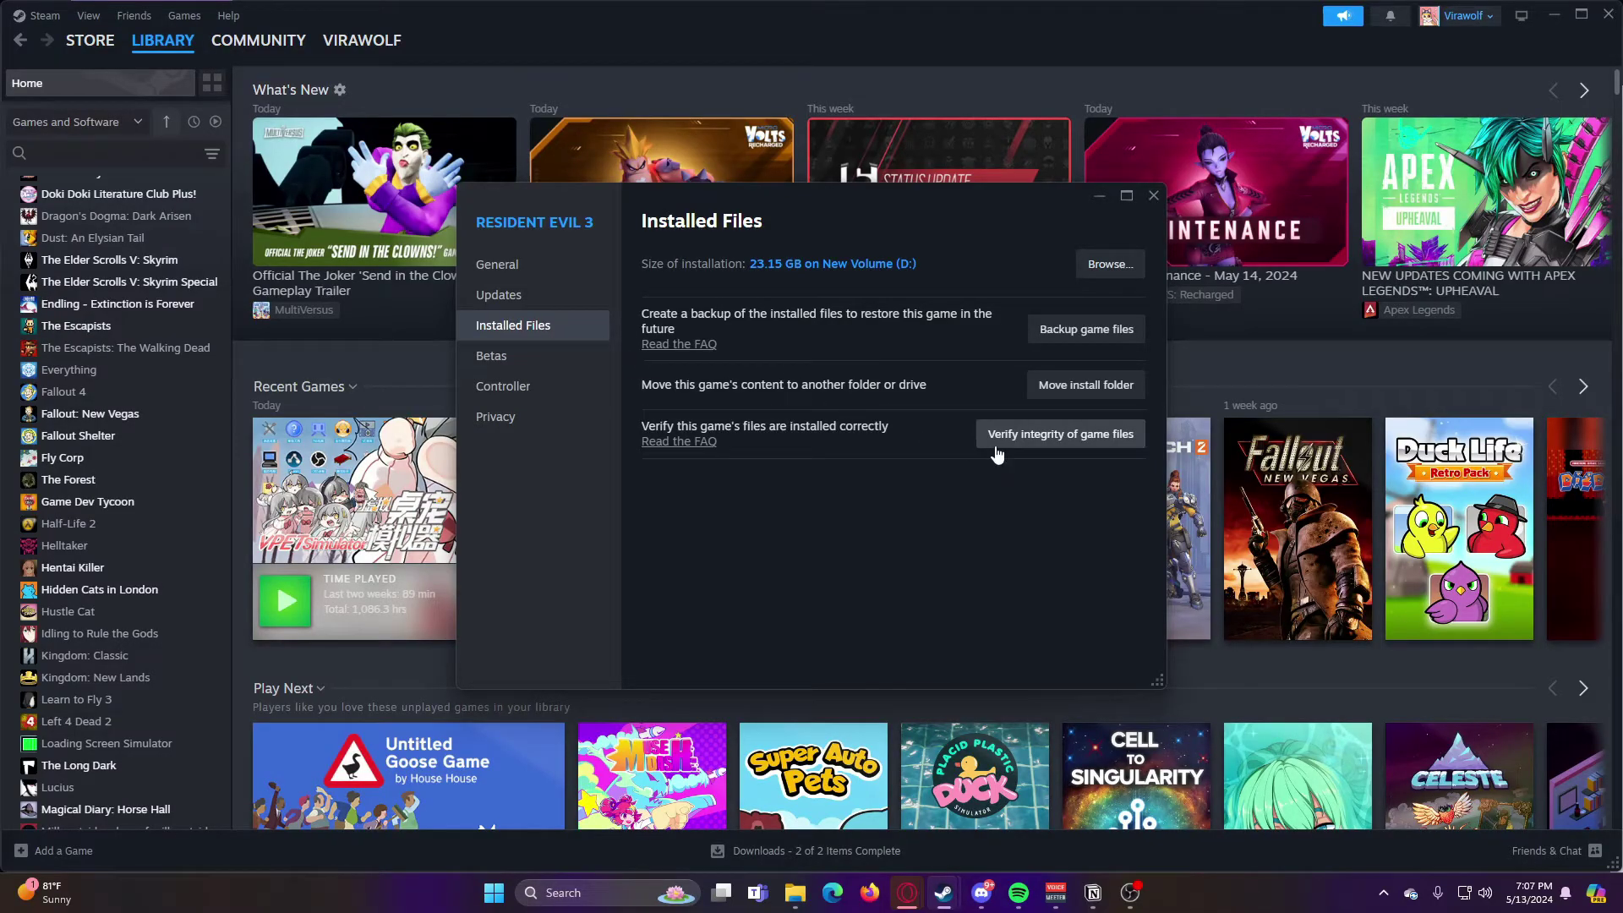
click(1026, 440)
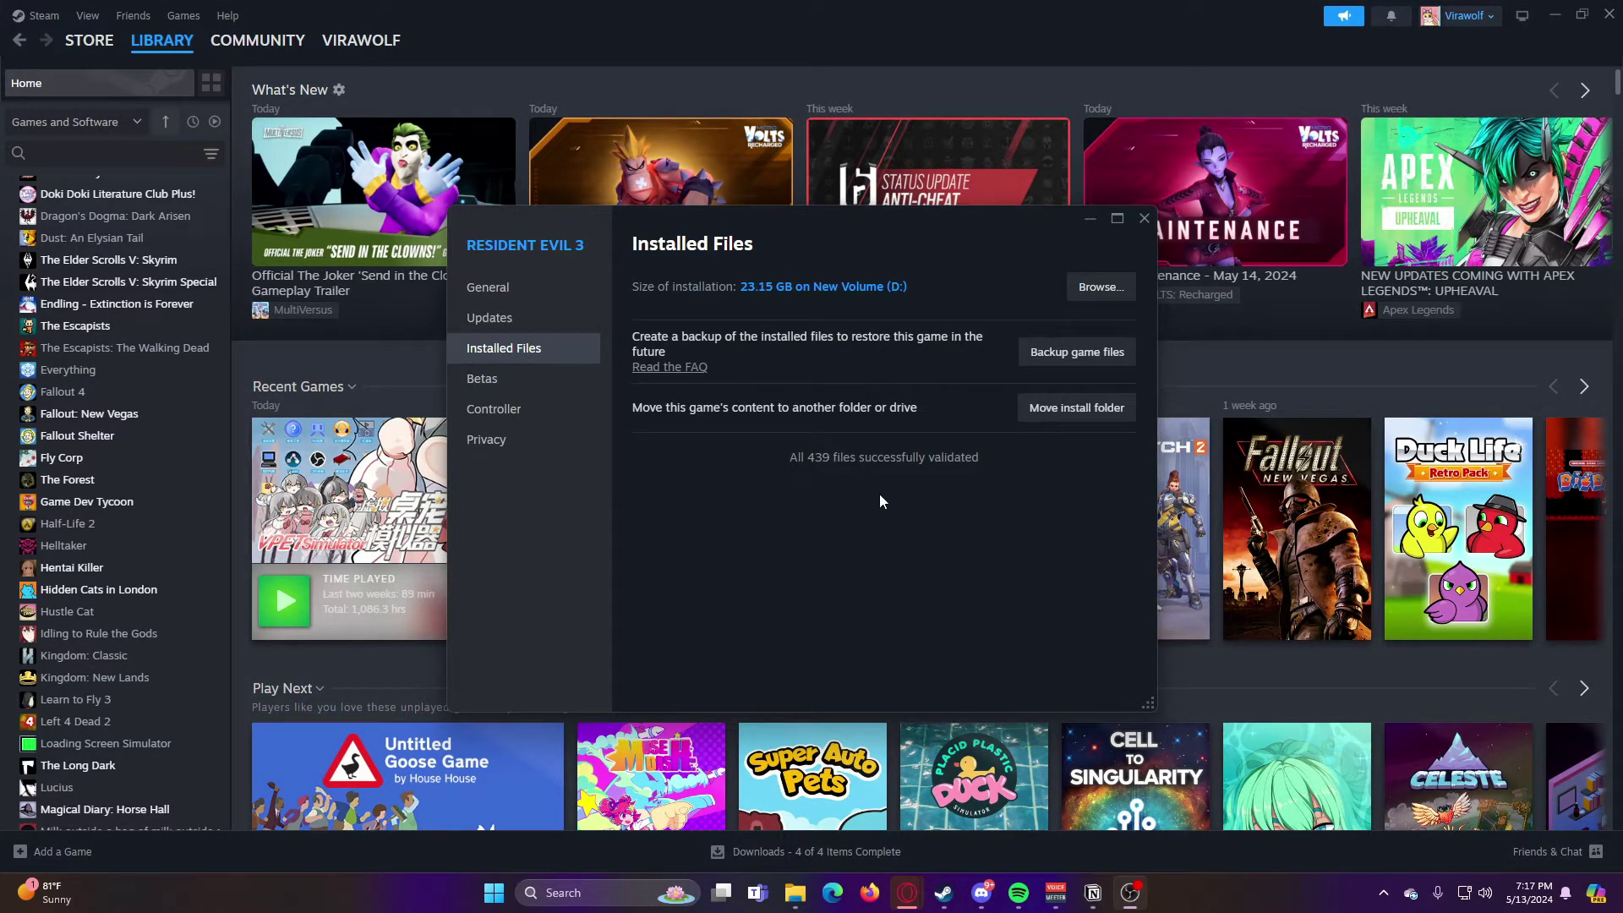
click(1145, 218)
Step: Run Modmanager.exe from the extracted Fluffy Mod Manager folder and choose Resident Evil 3 Remake as the game
mouse_move(795, 888)
click(807, 820)
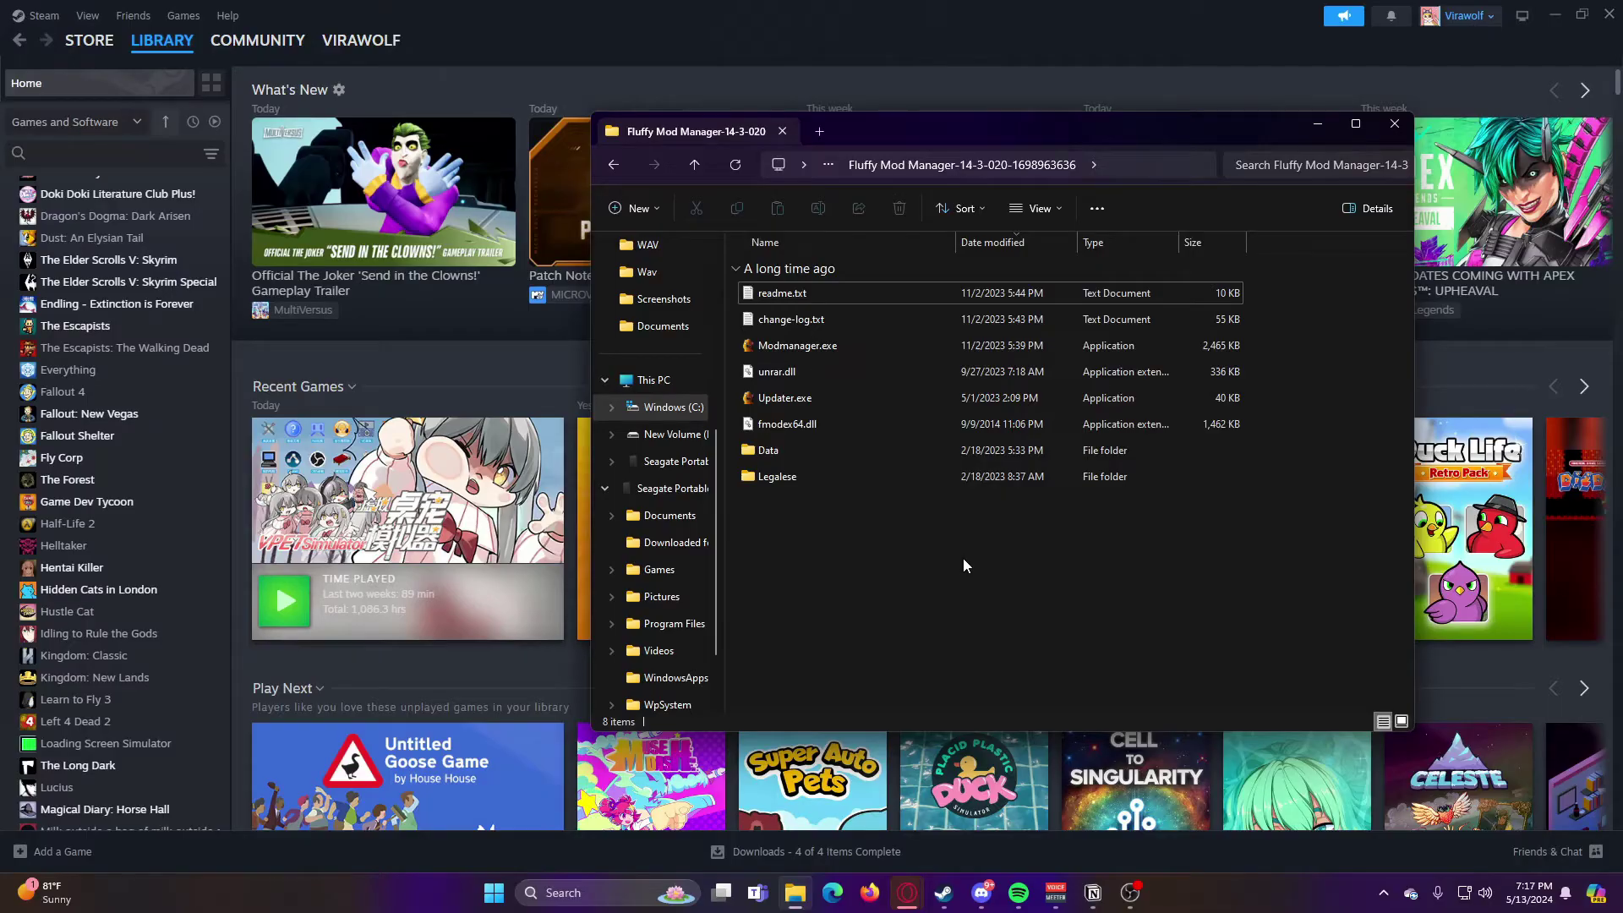
double_click(836, 348)
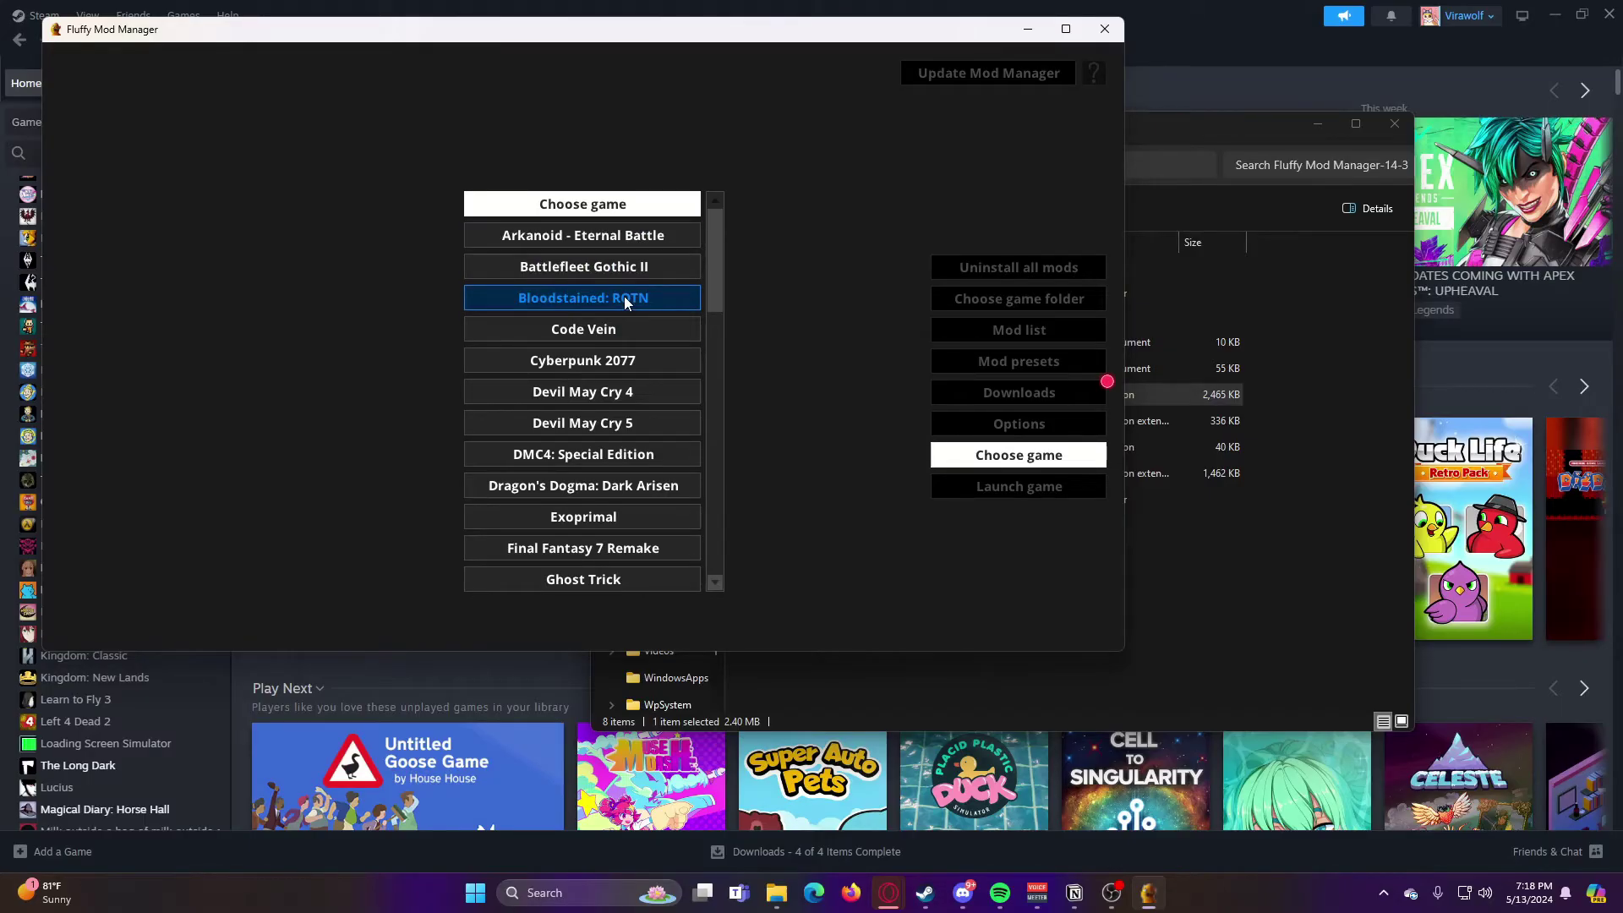
scroll(612, 366, down, 5)
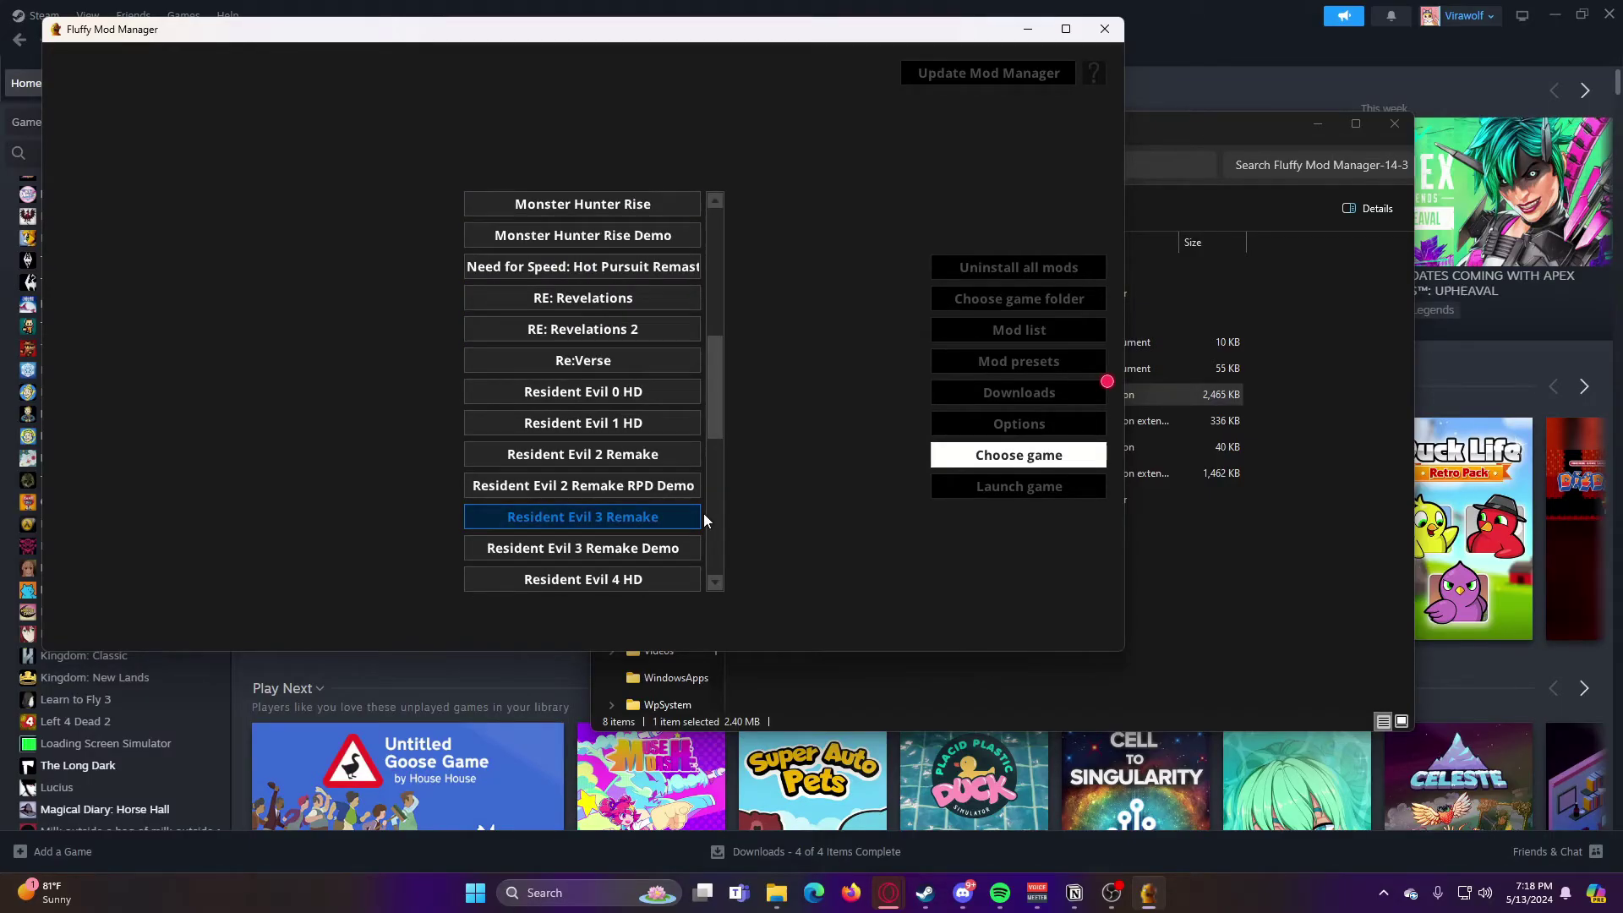
click(606, 521)
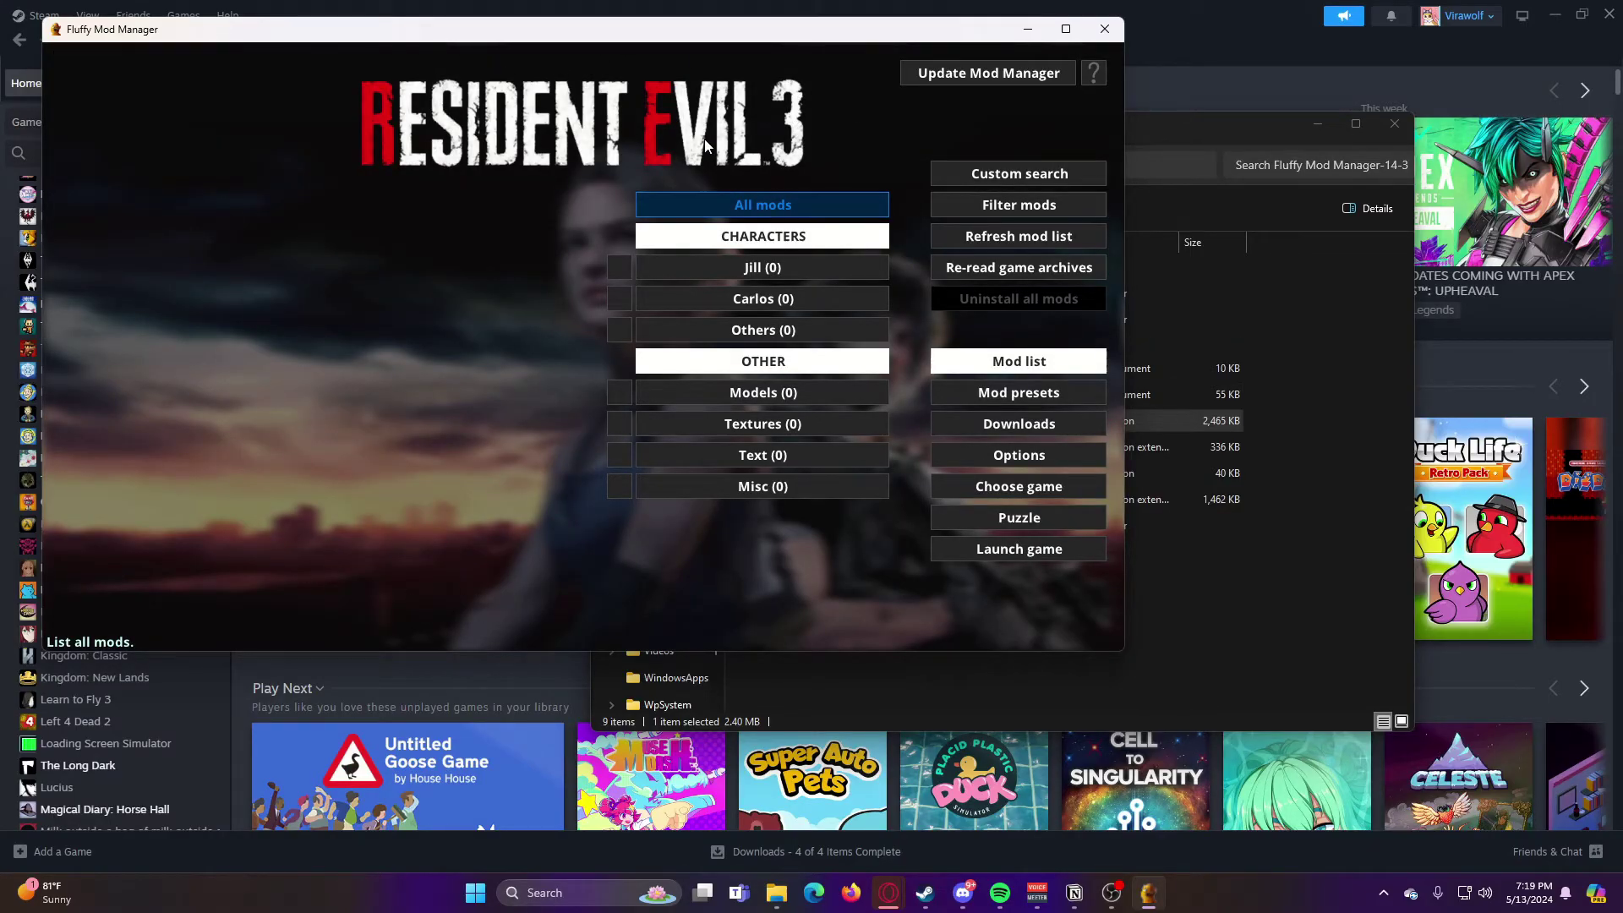
Step: Update Fluffy Mod Manager to the latest version and restart it from Modmanager.exe
click(964, 424)
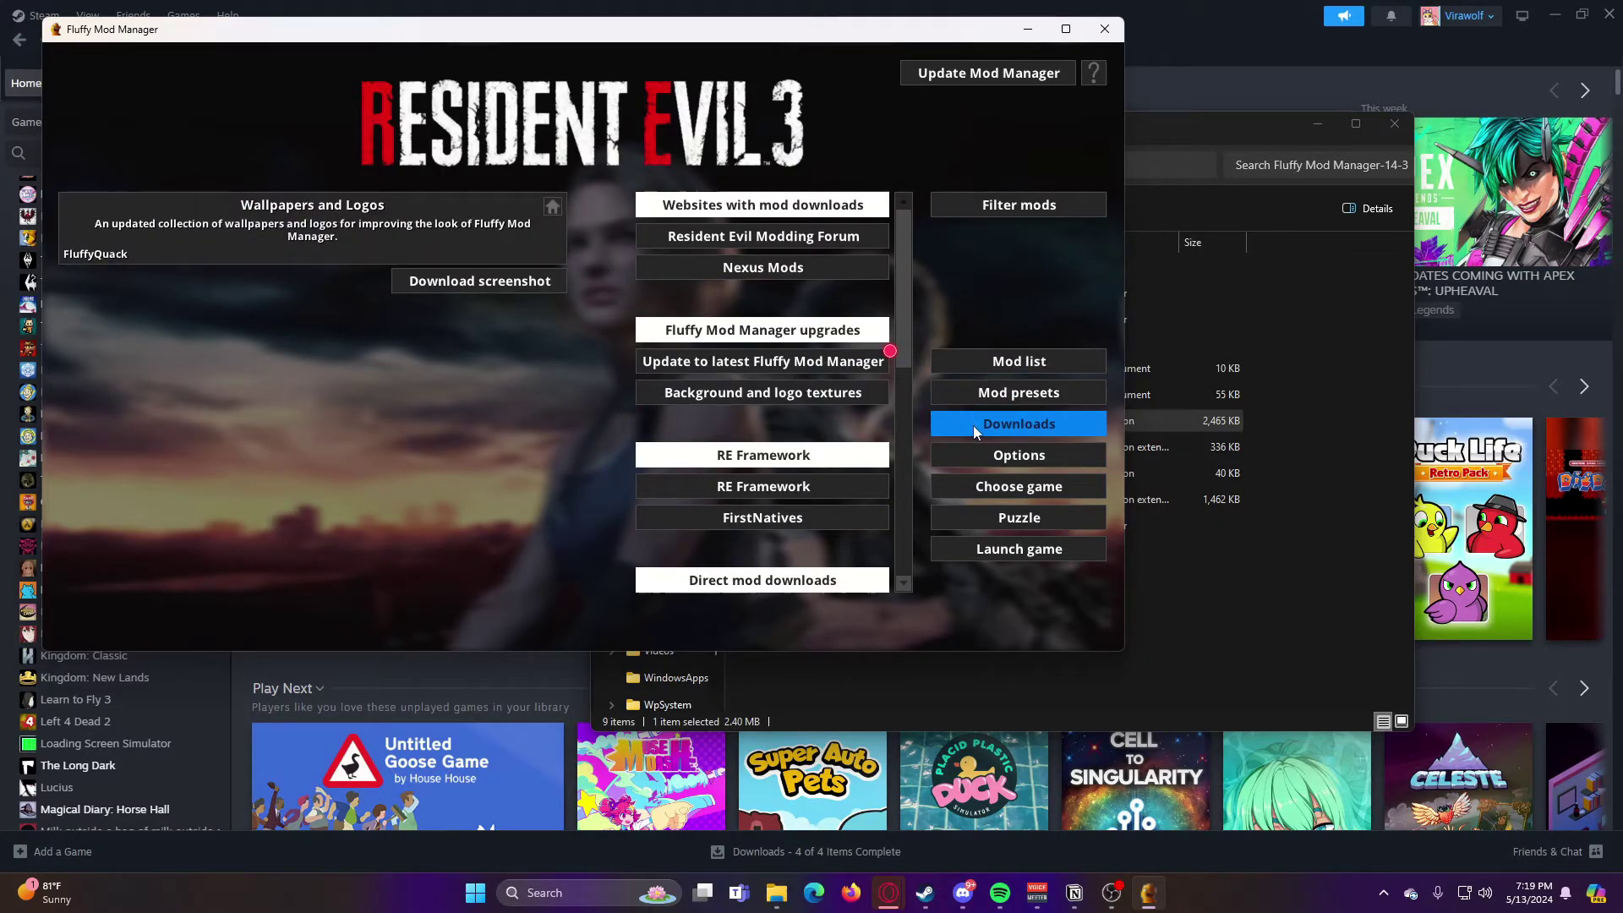
click(764, 362)
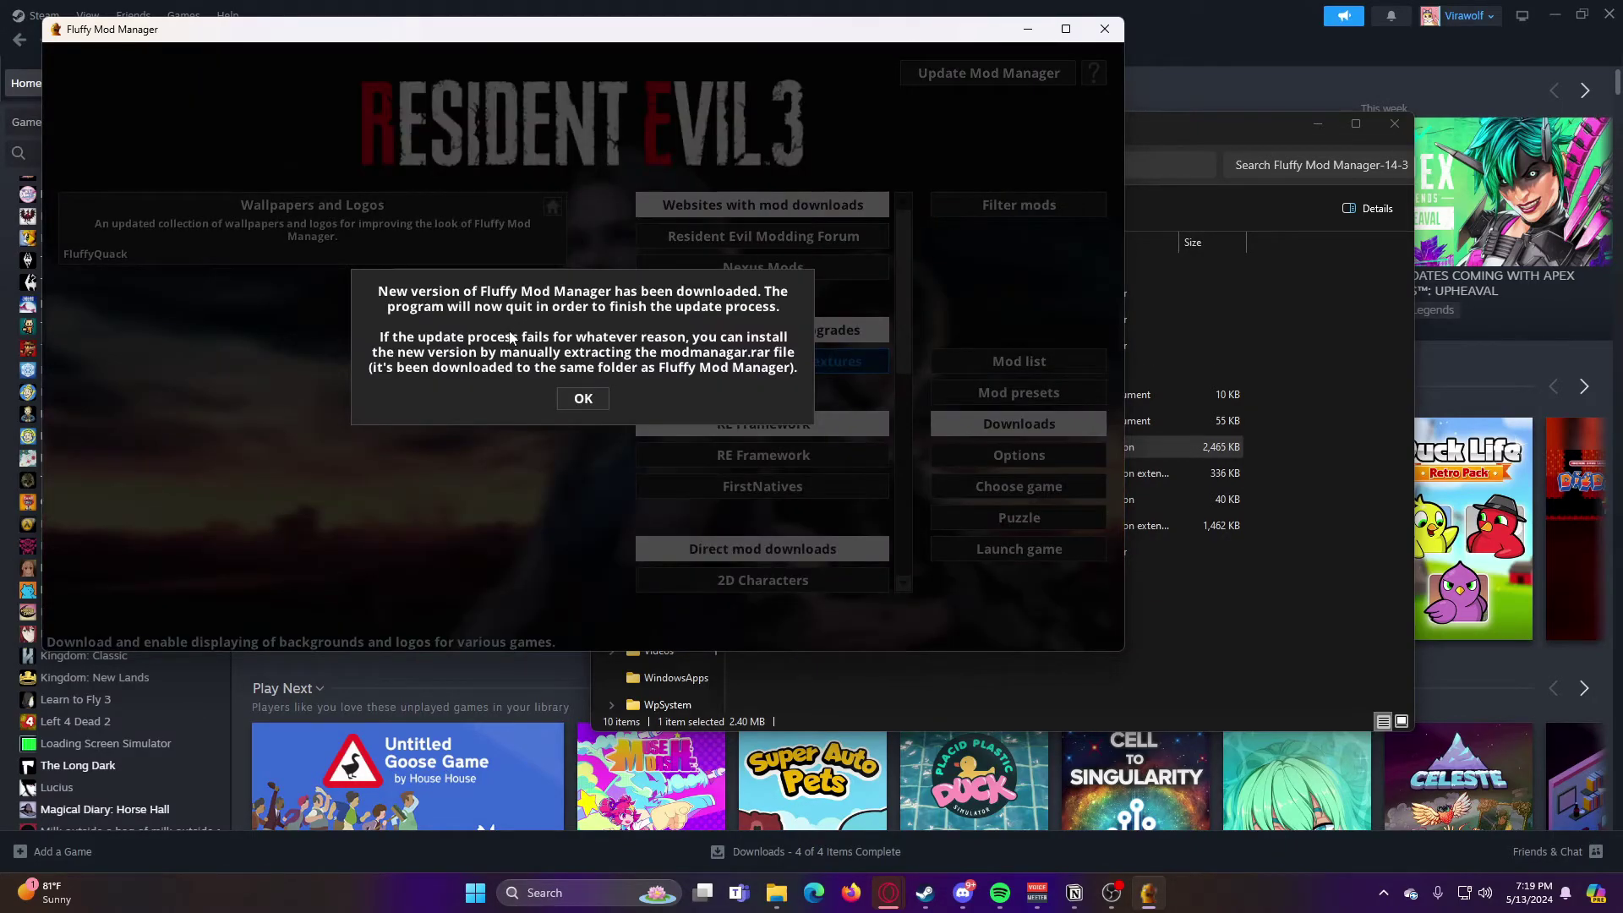
click(583, 398)
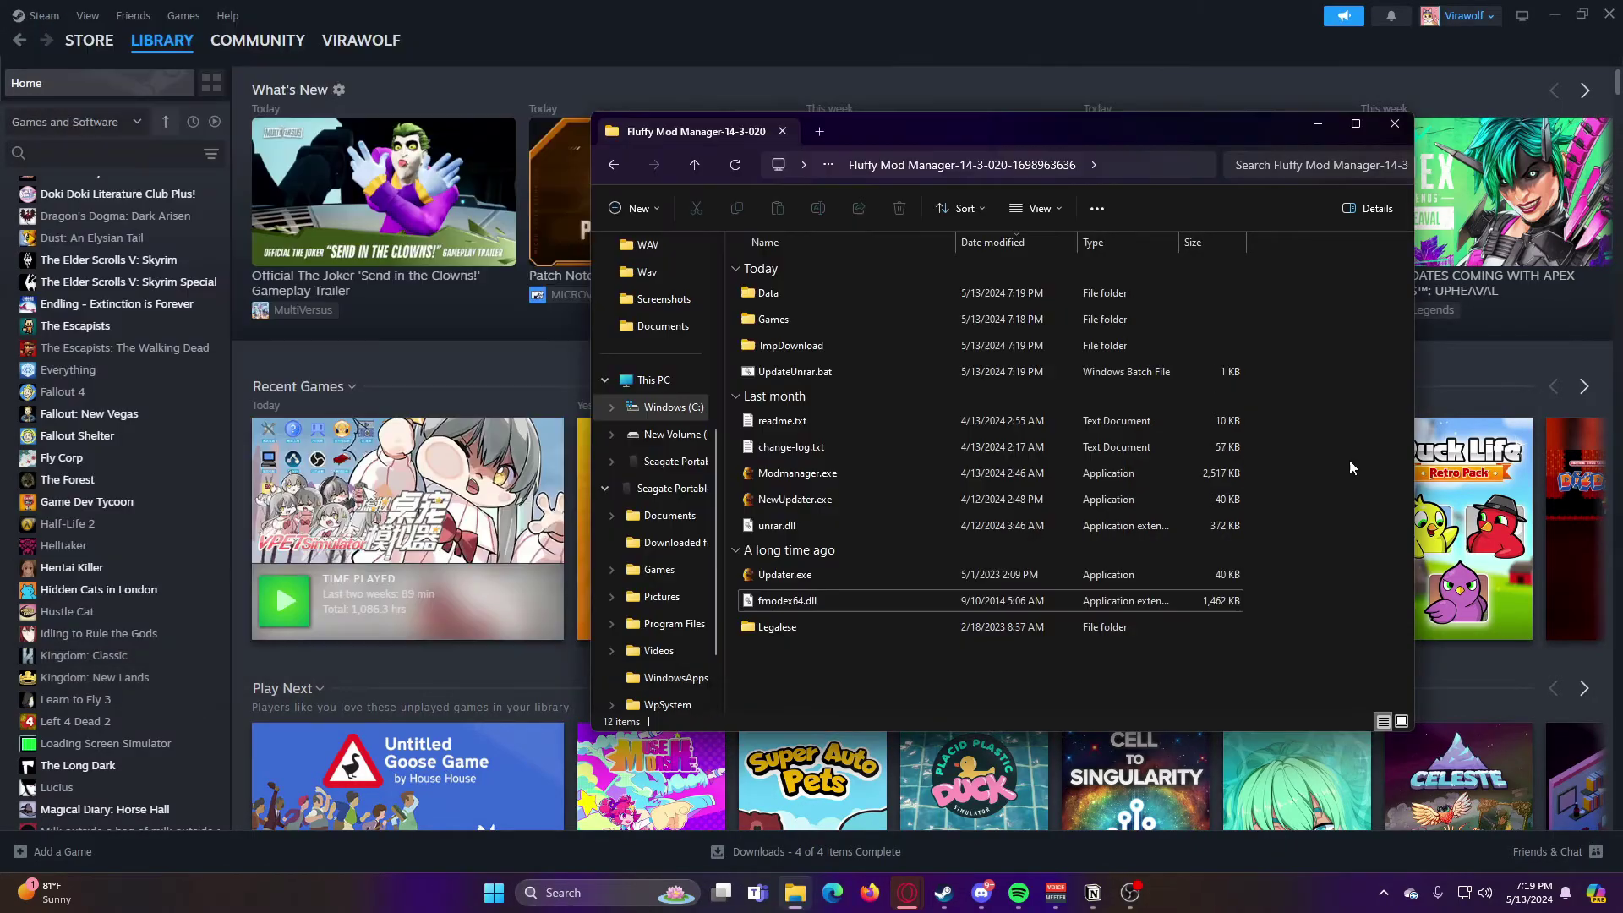
double_click(845, 474)
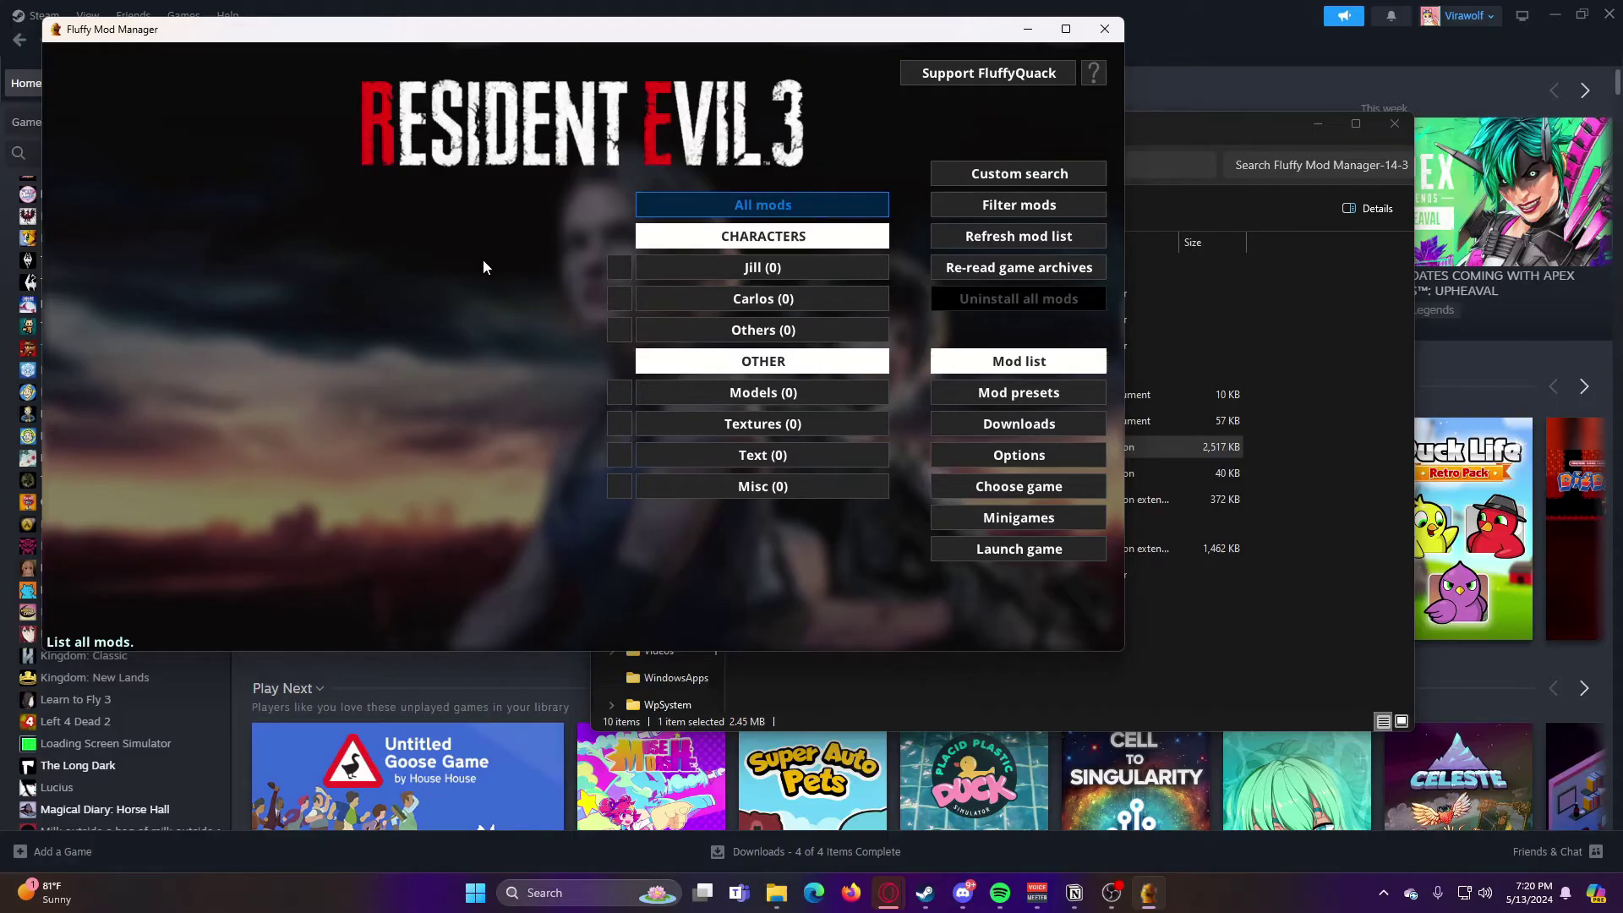
Step: Minimize Steam, return to Nexus Mods in the browser and open the list of all supported games
click(1554, 14)
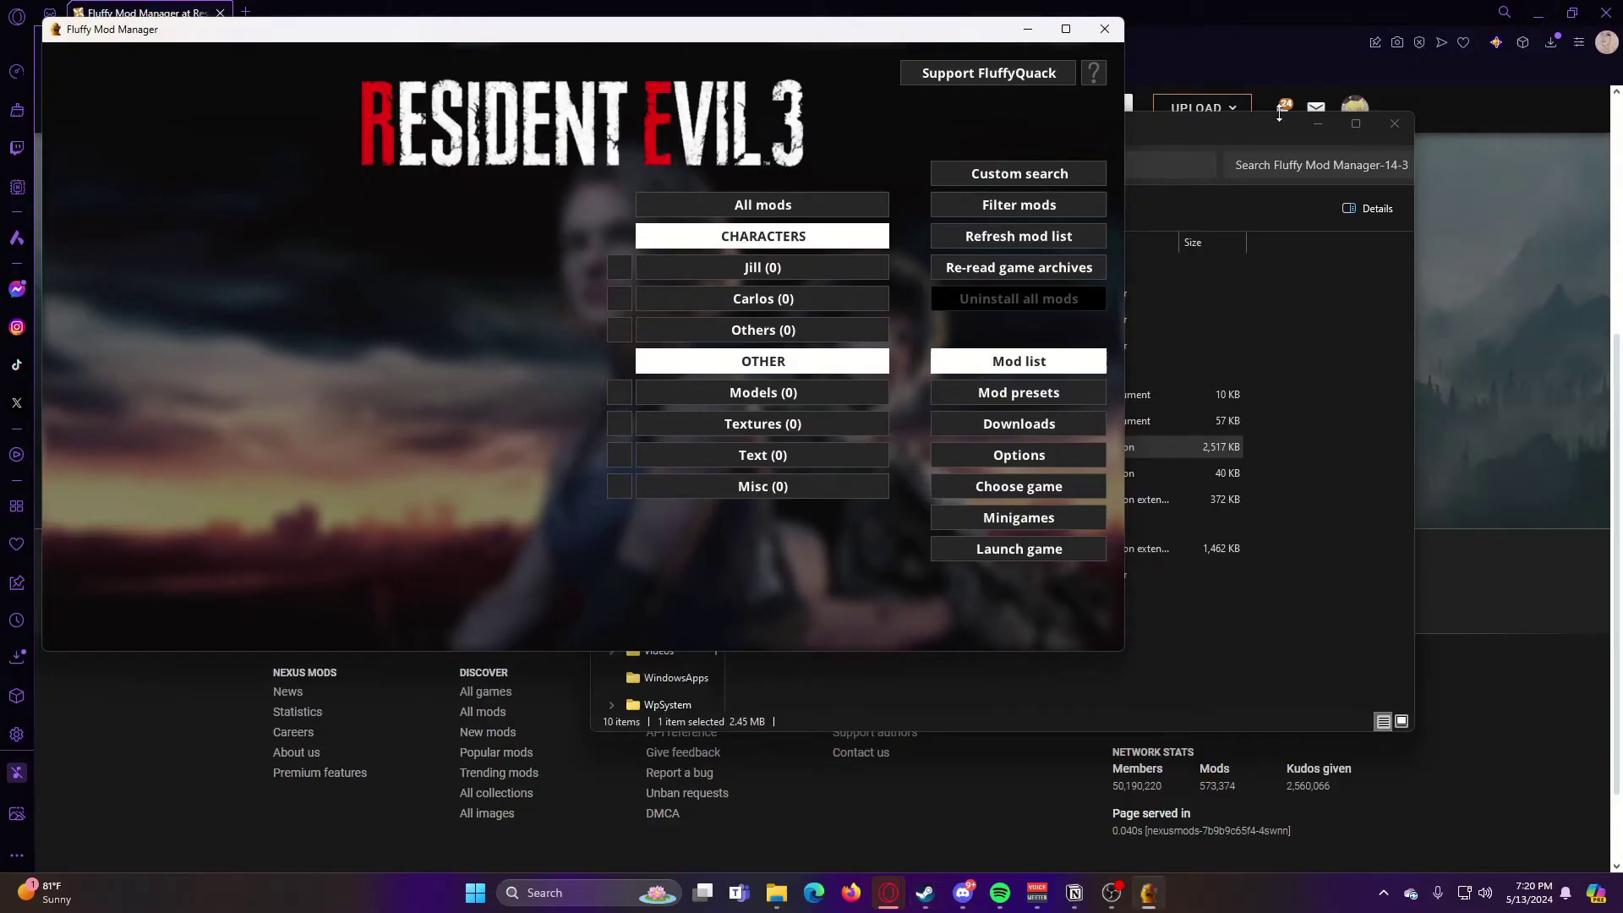
click(1503, 586)
scroll(913, 279, up, 3)
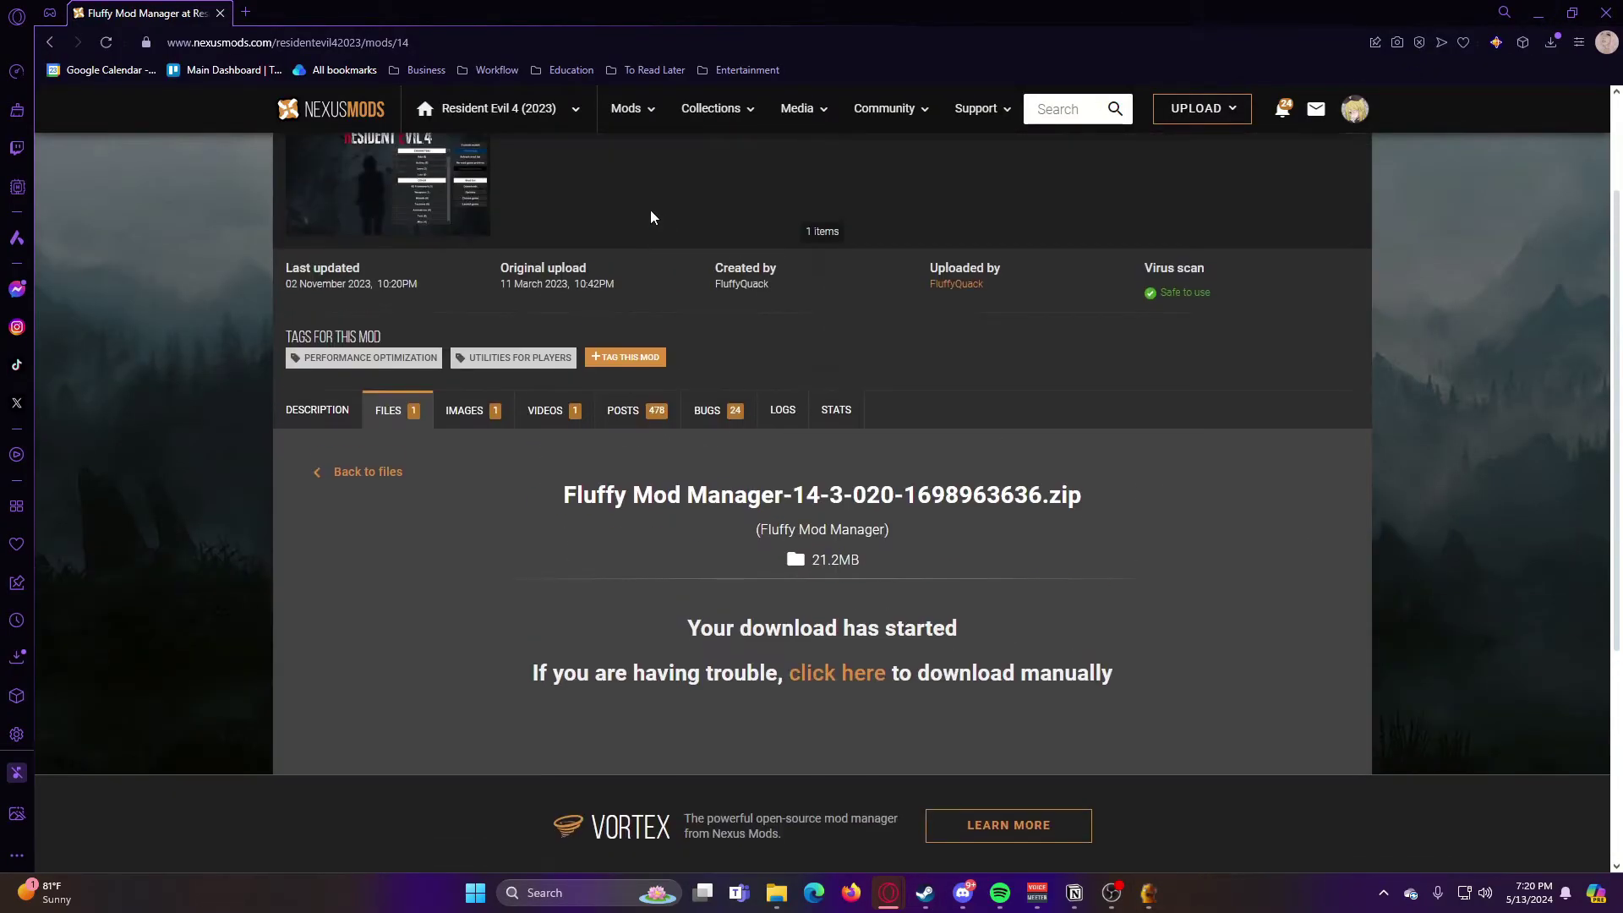
click(505, 113)
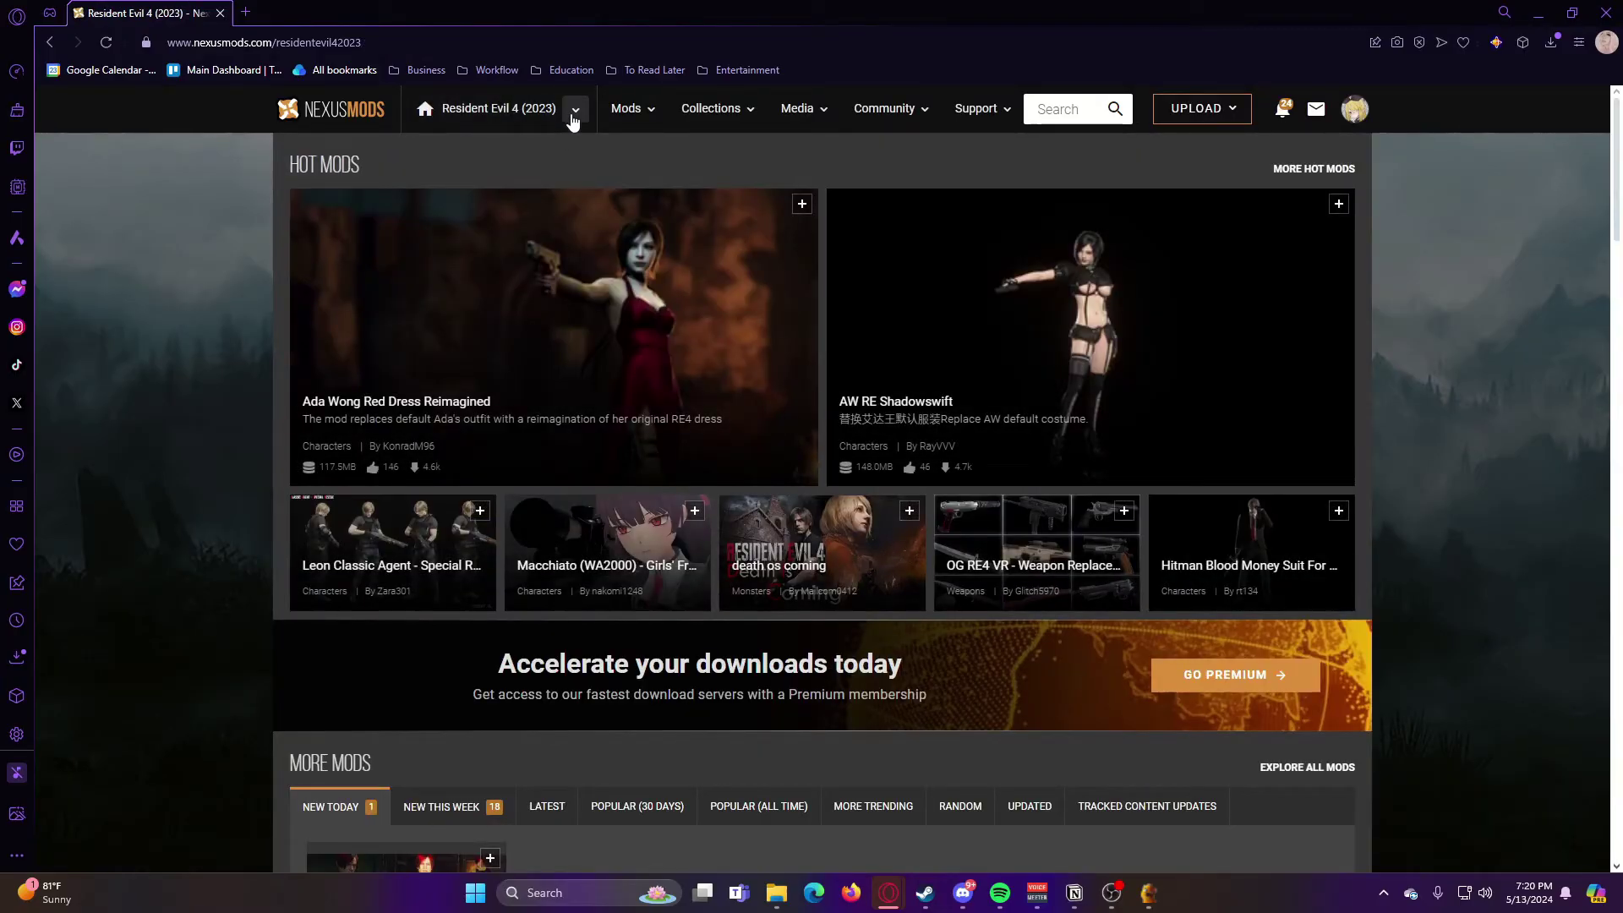
mouse_move(476, 127)
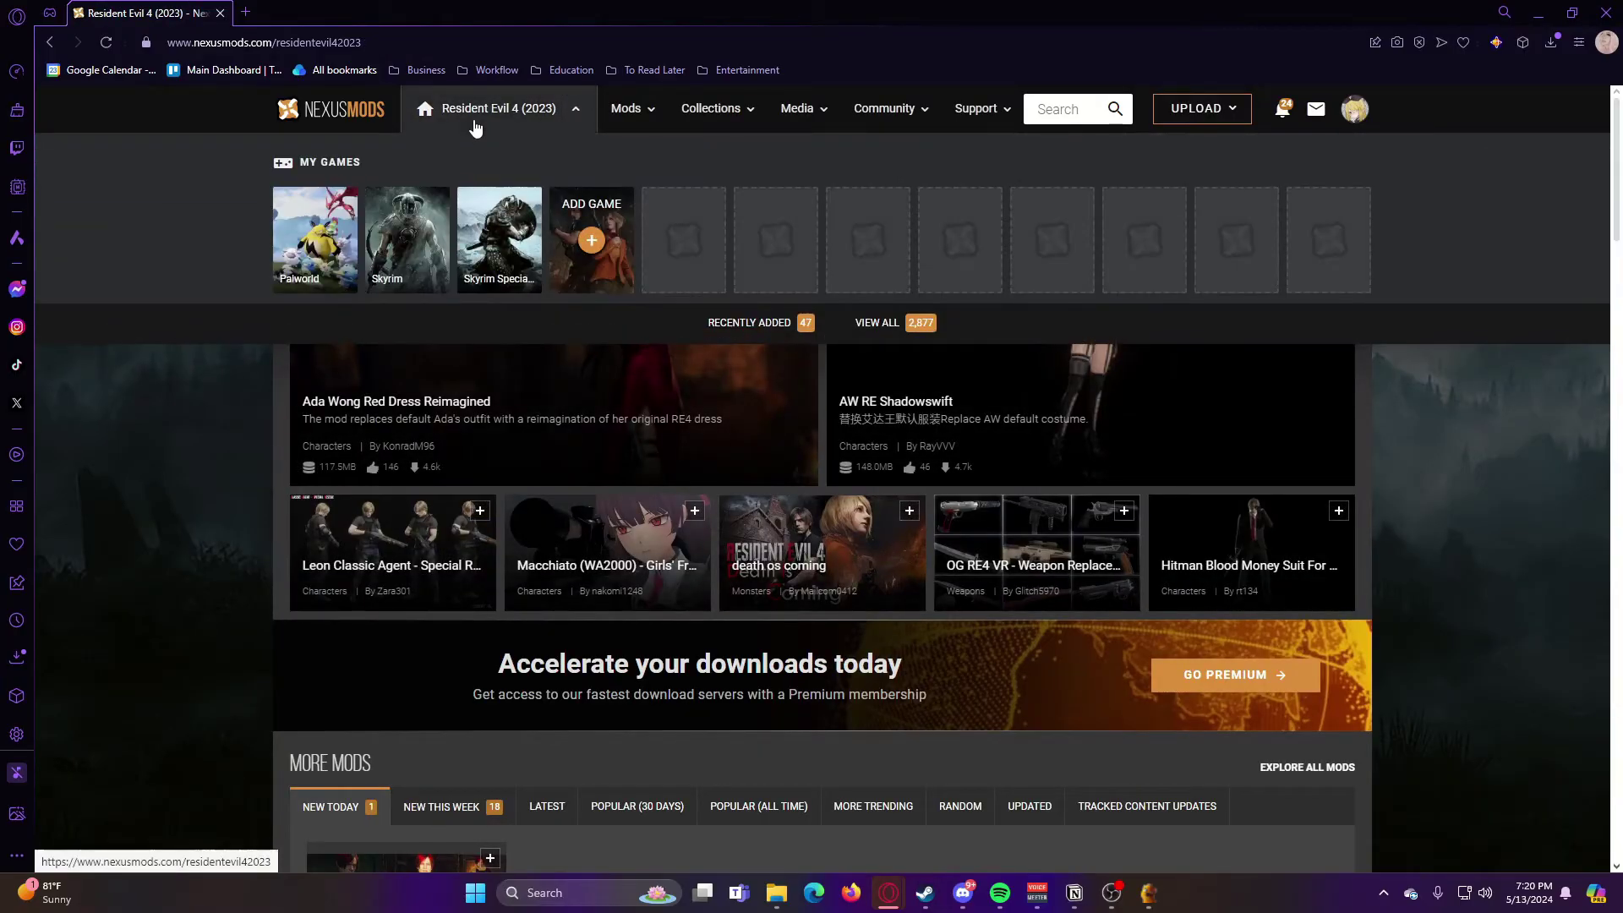
click(879, 322)
Step: Search for "resident", browse the Resident Evil 3 (2020) mods and open the Jill Schoolgirl (Noir Port) (RT Compatible) page
click(1050, 110)
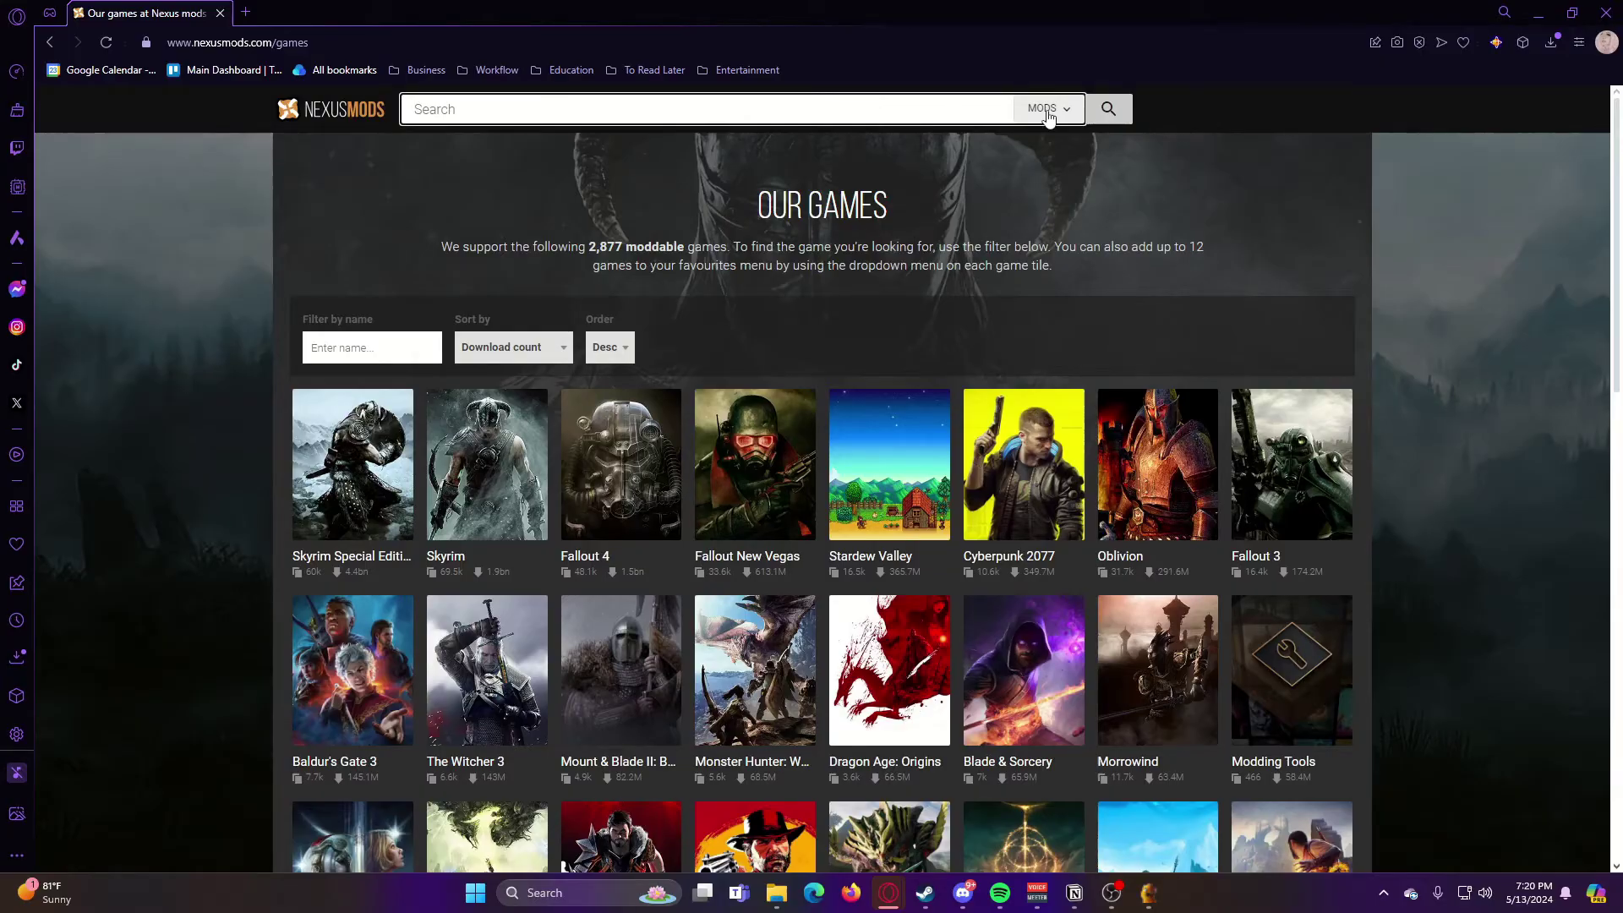
text(resident)
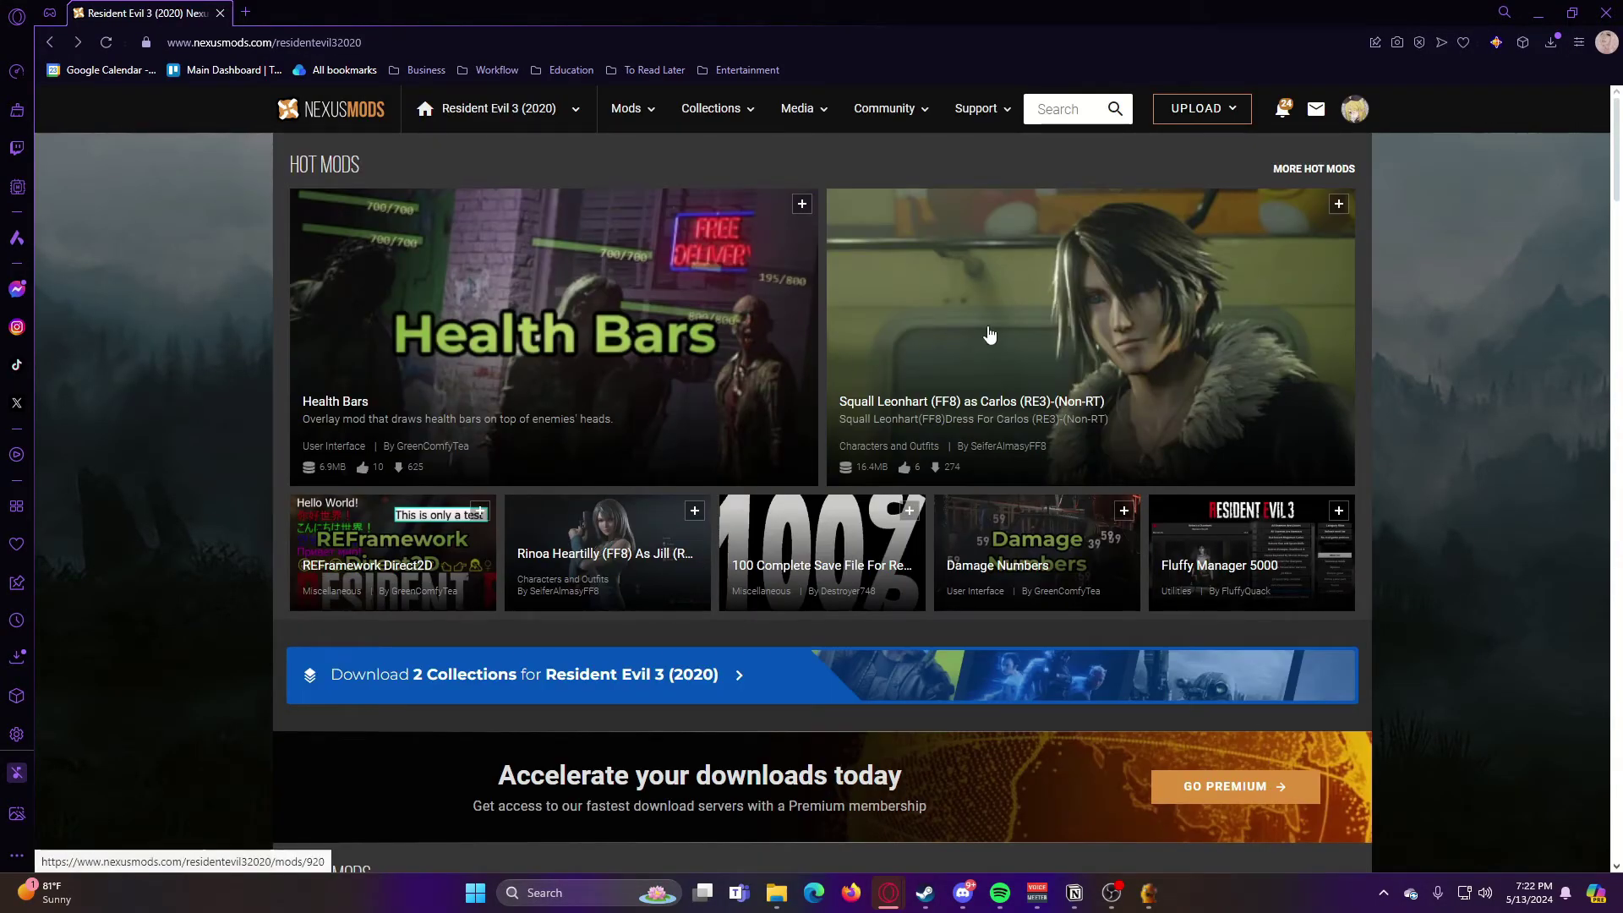
scroll(1471, 431, down, 10)
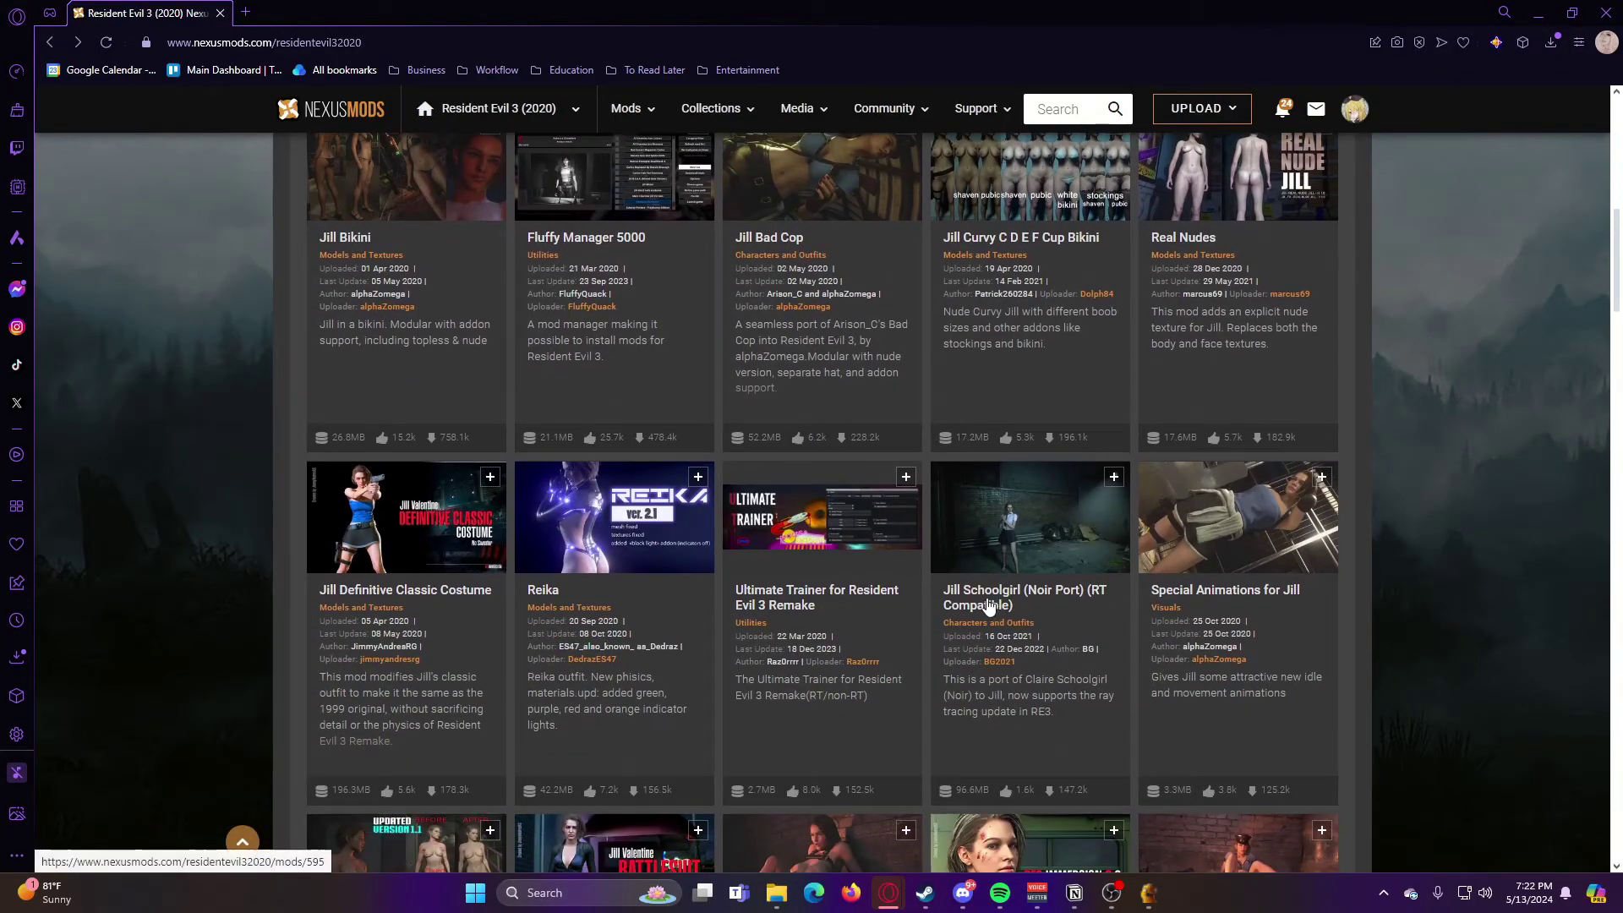
click(989, 605)
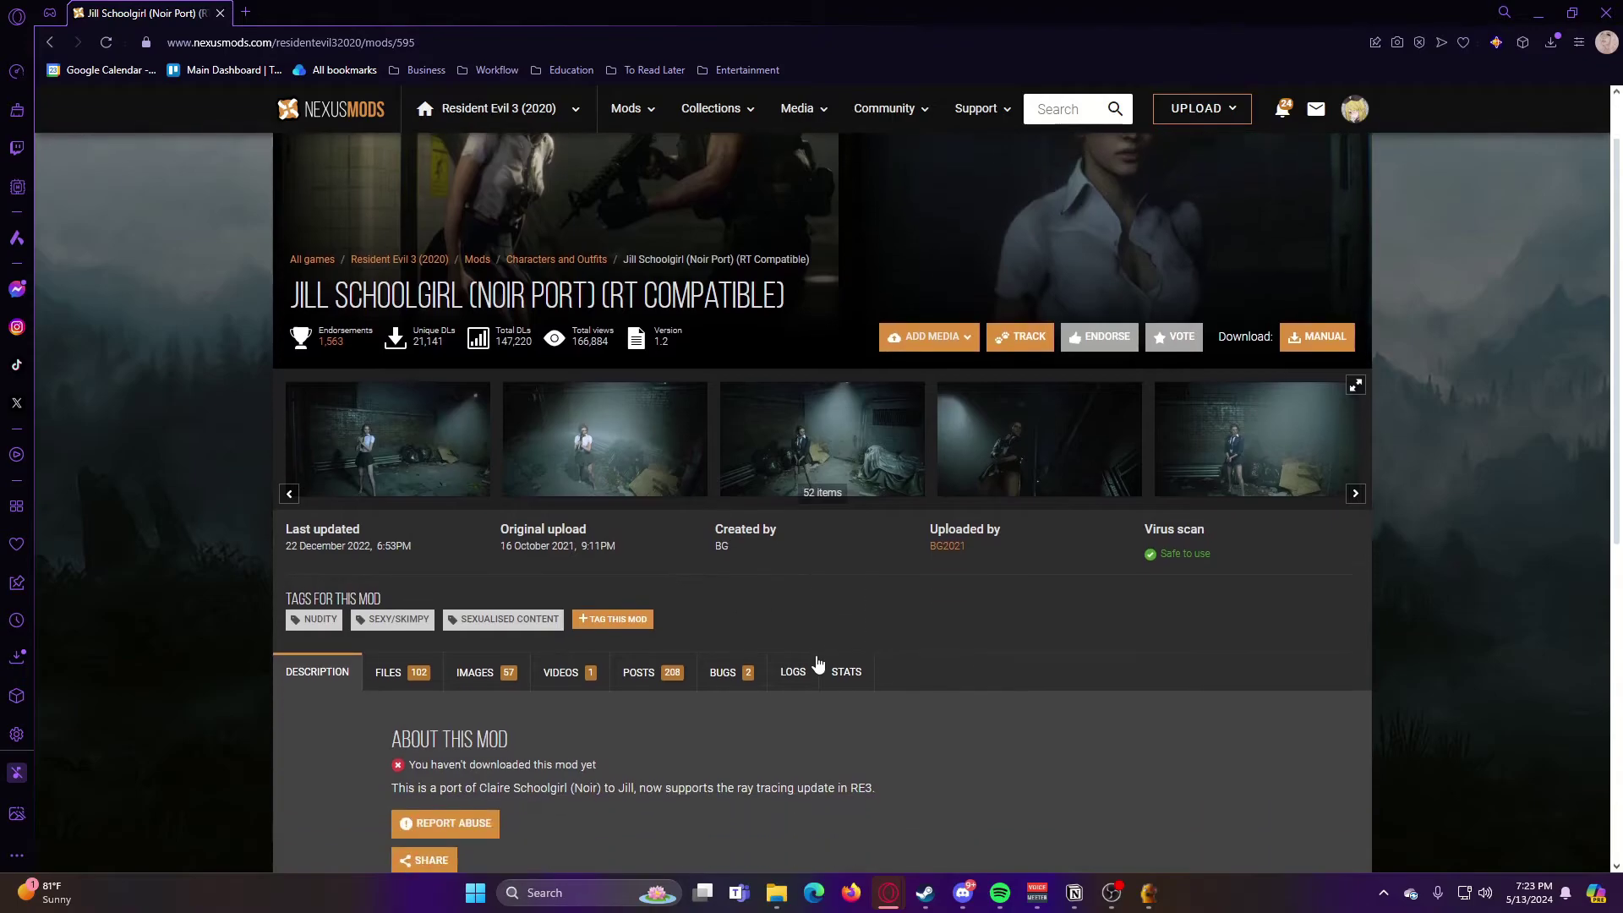
Step: Manually download the Jill Schoolgirl (Noir) file from the mod's files list, continuing past the additional files requirement
scroll(673, 670, down, 3)
click(393, 497)
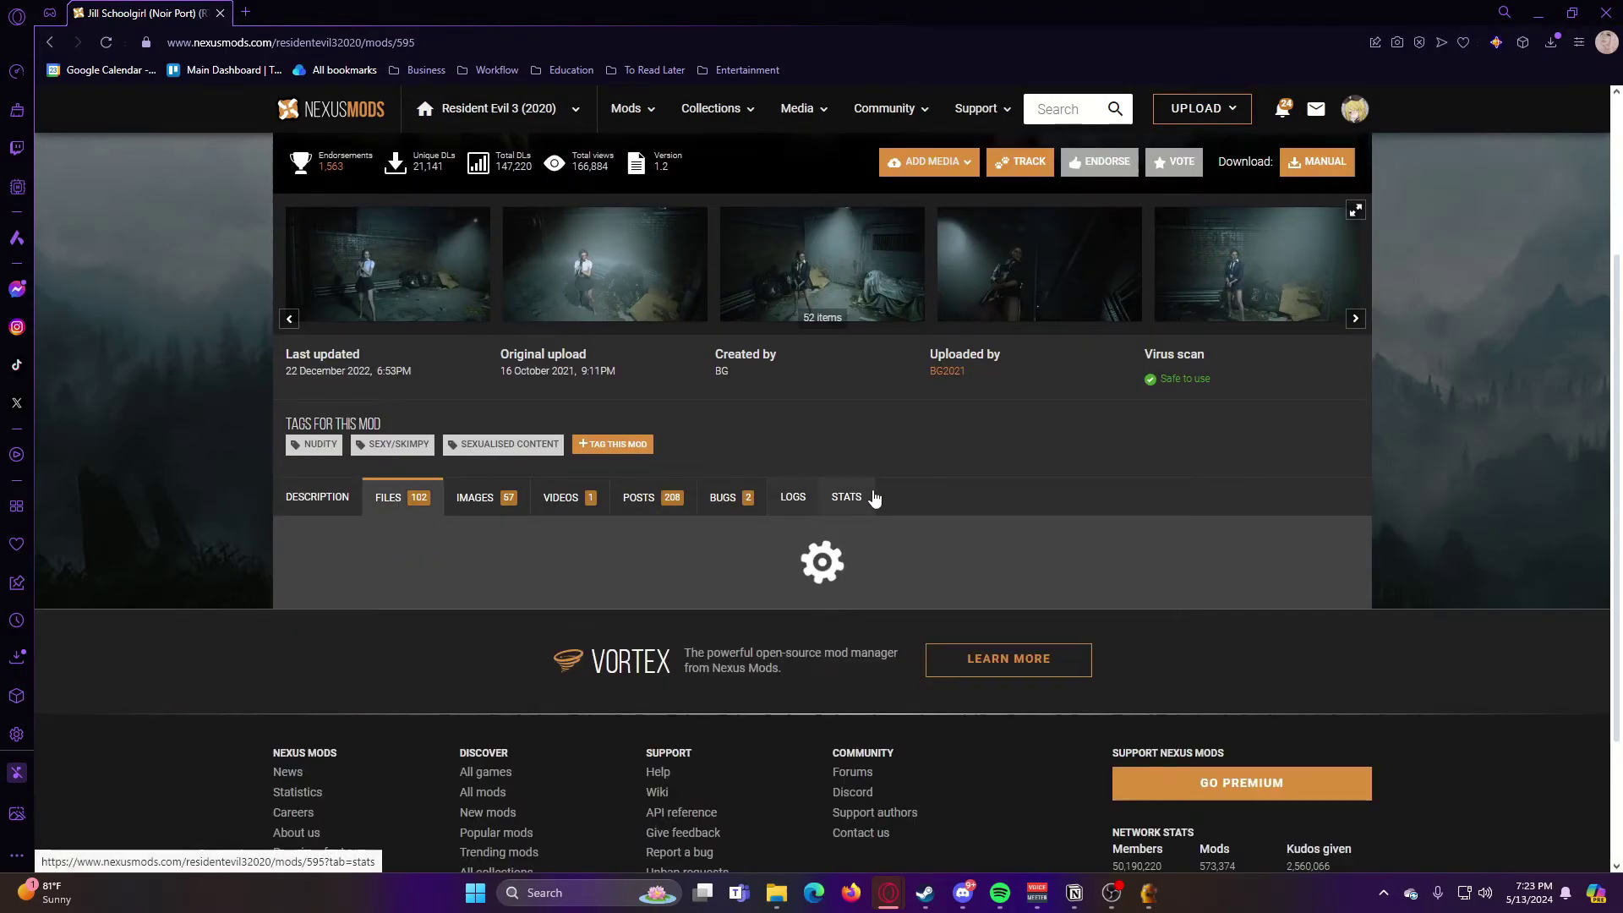
scroll(591, 499, down, 7)
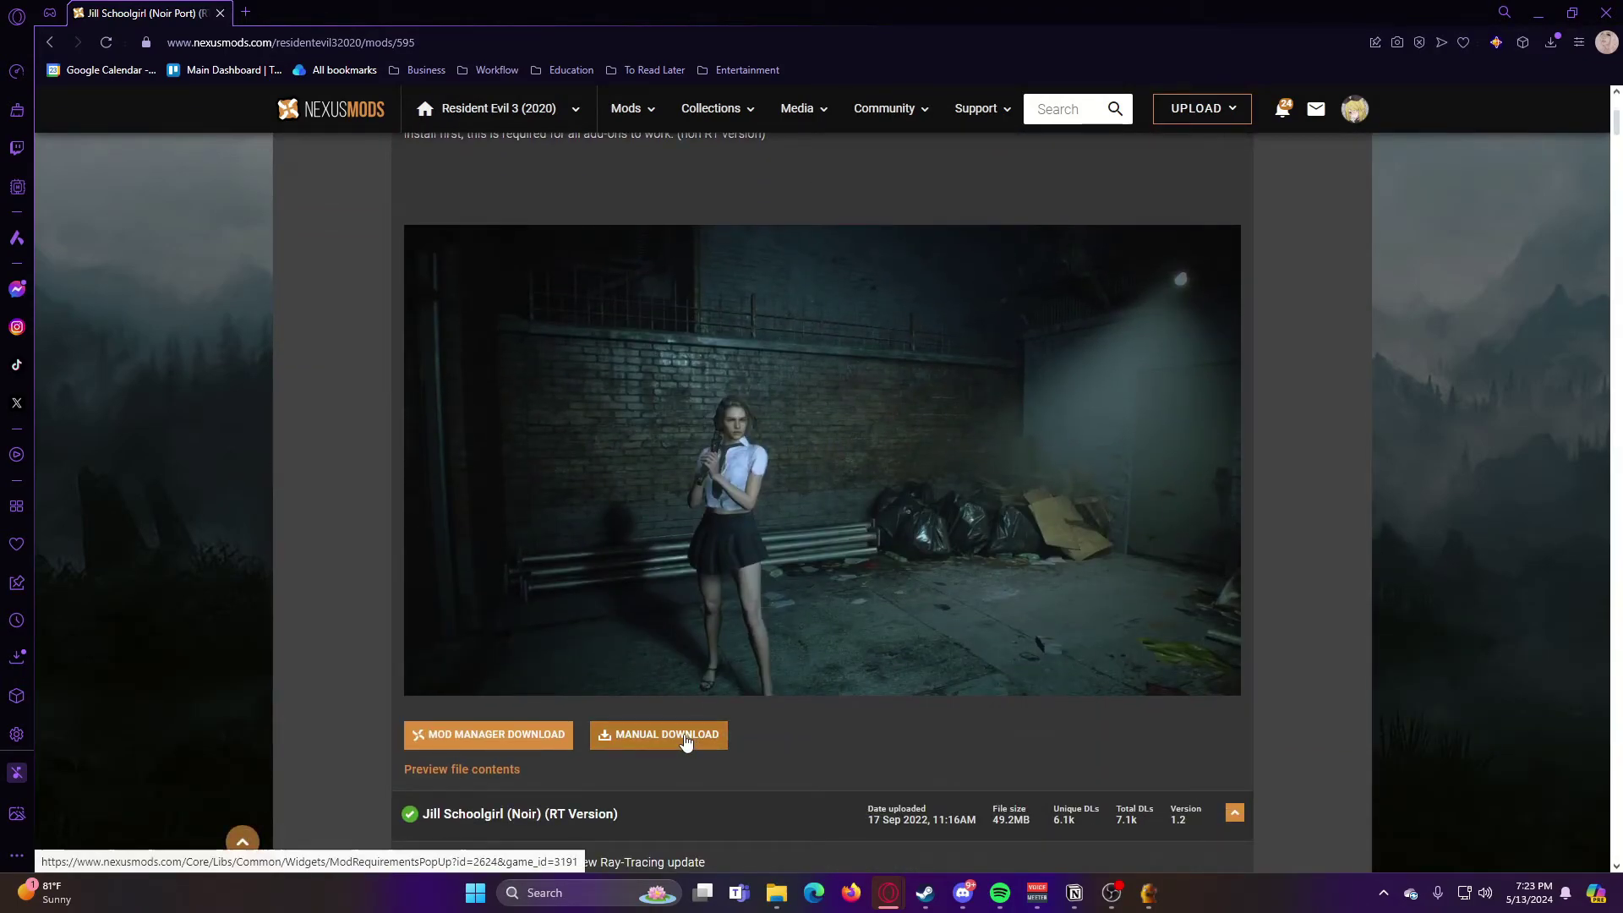
click(686, 737)
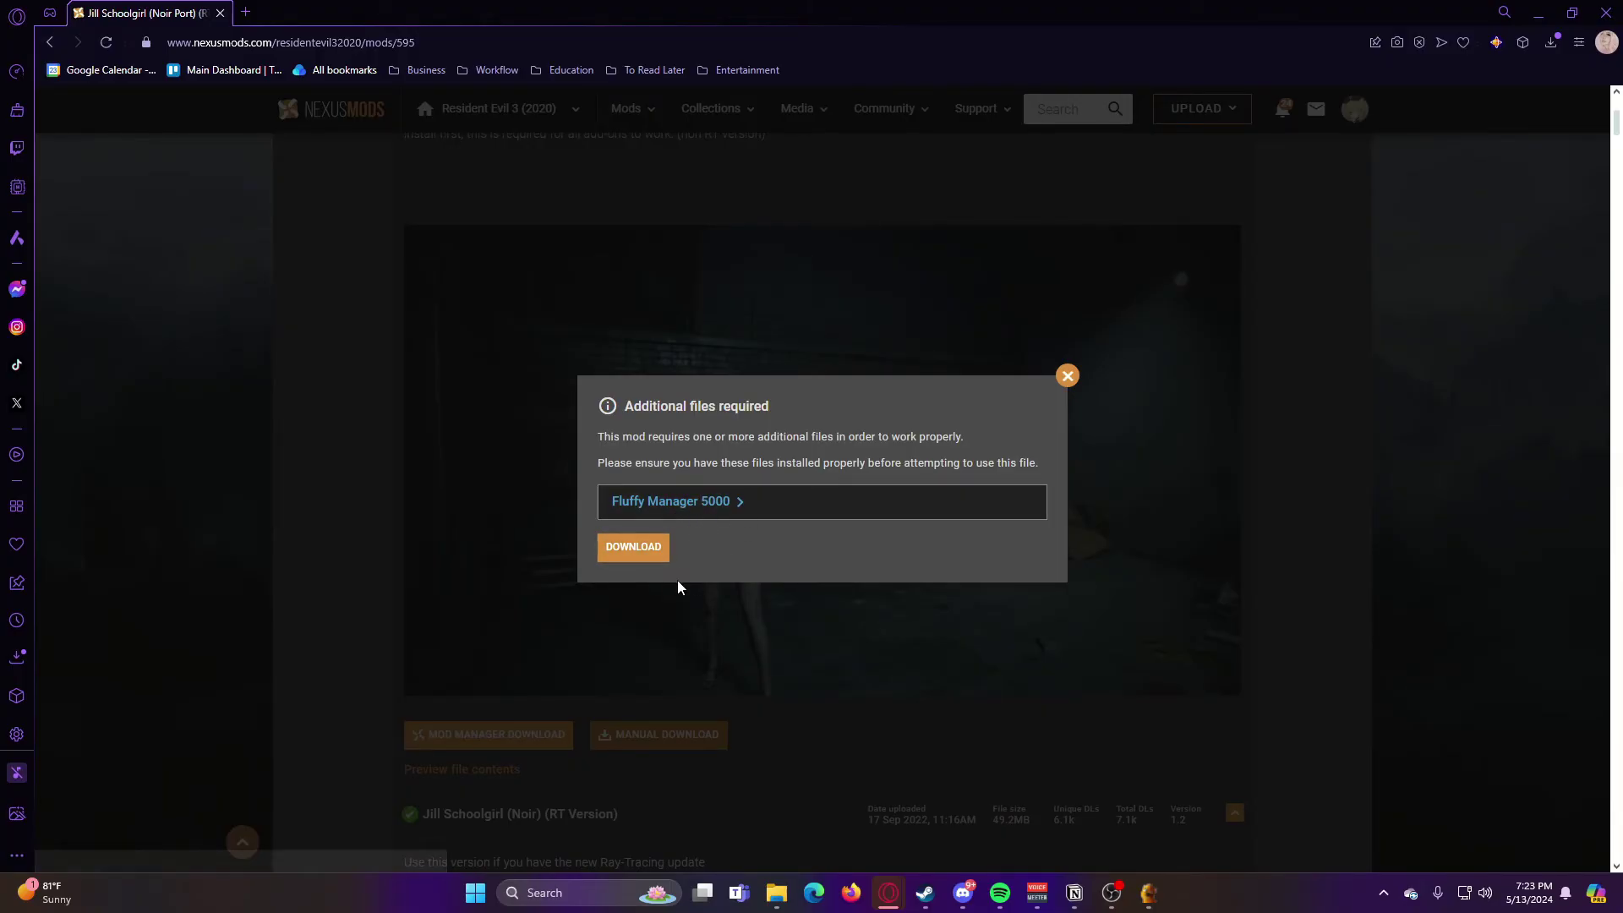
click(641, 551)
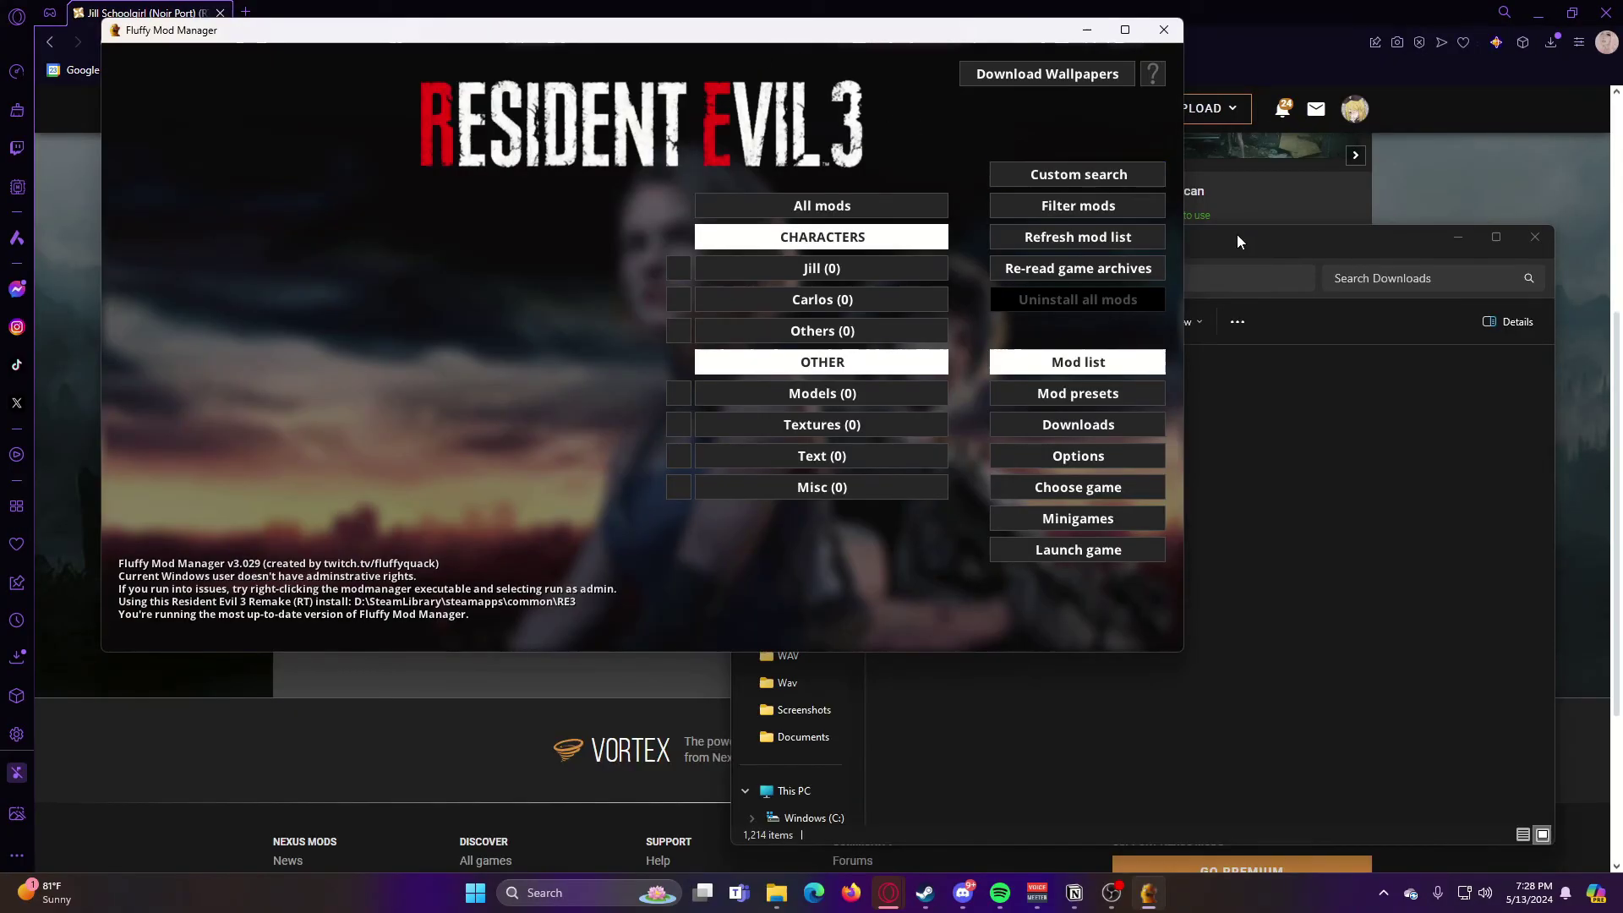
Step: Add the Jill Schoolgirl (Noir) (RT Version) .rar archive from Downloads to Fluffy Mod Manager
click(1245, 240)
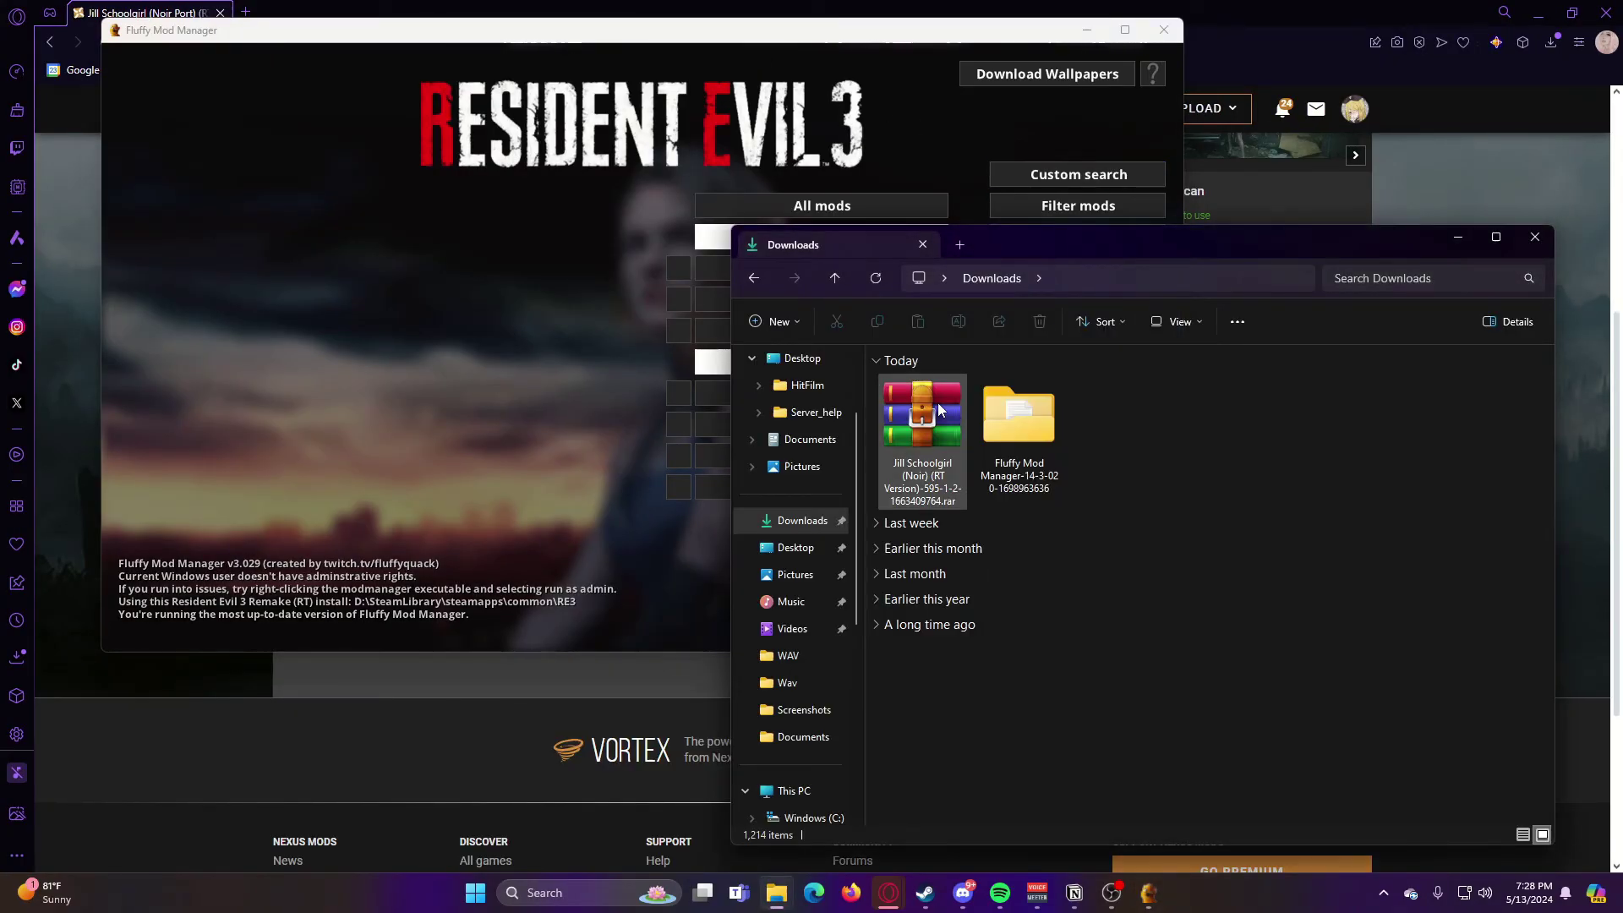
drag(908, 437, 502, 338)
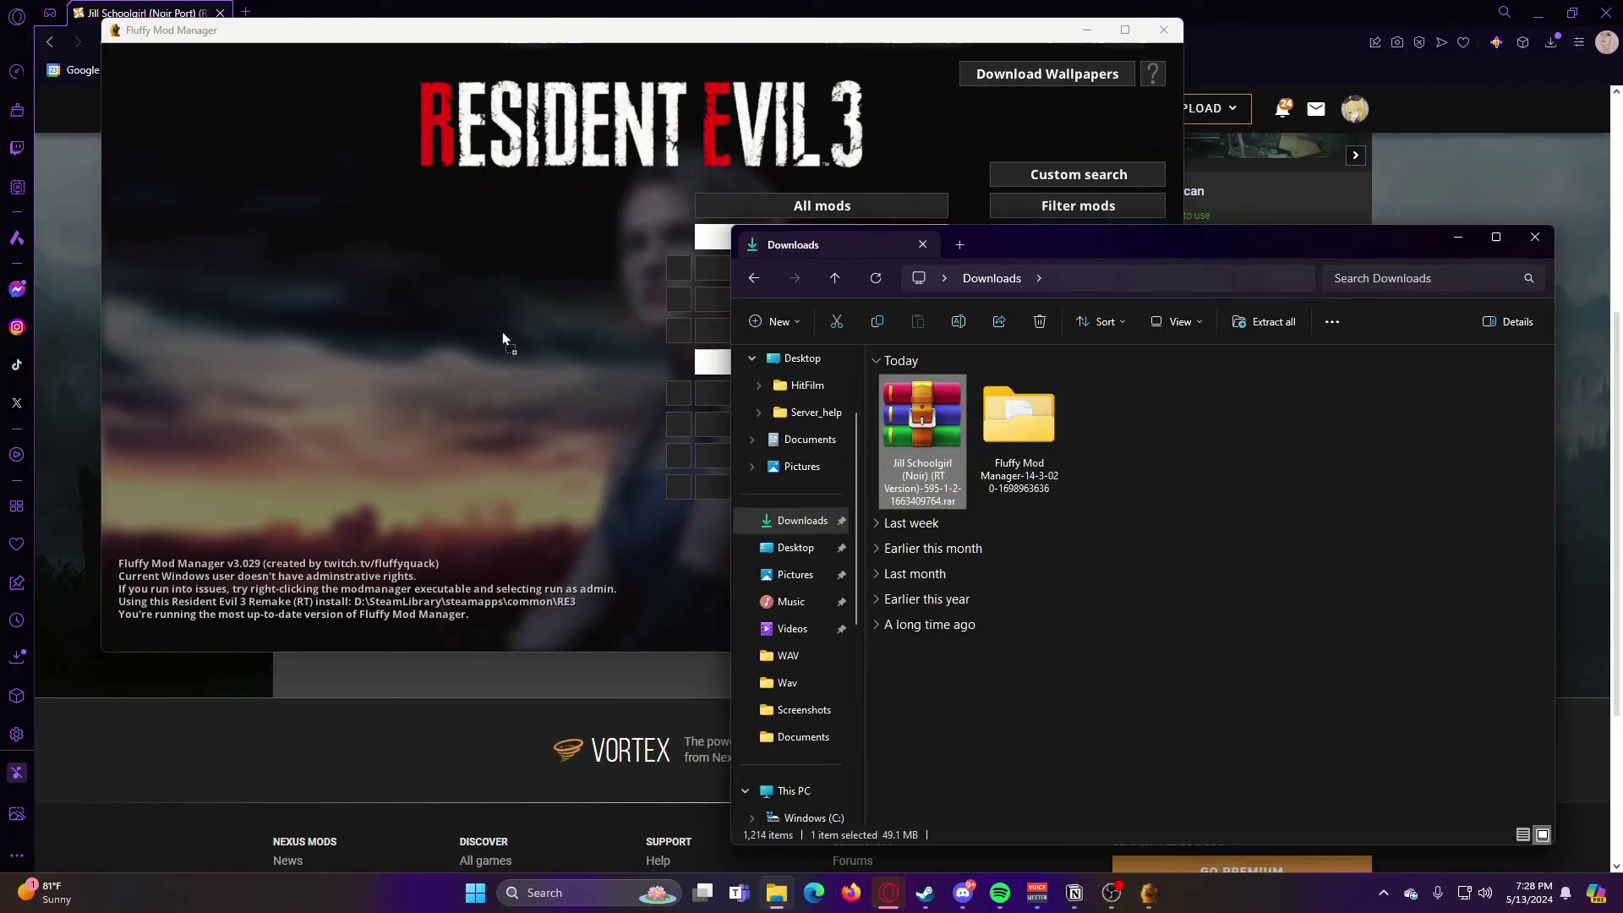
click(846, 47)
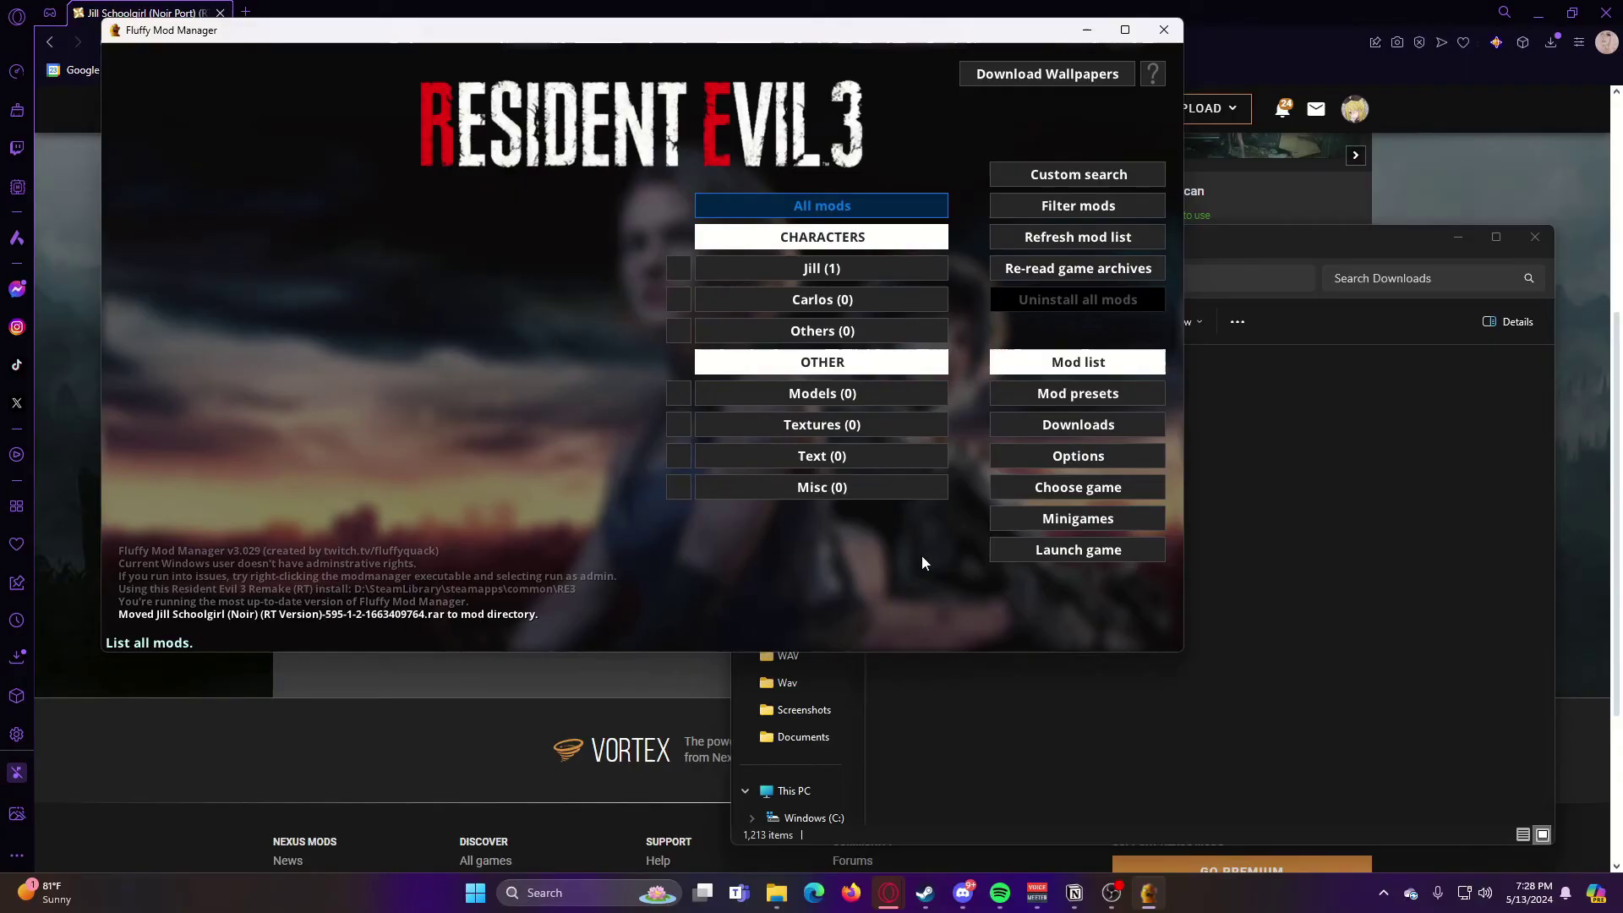
Step: Open the game's mods folder from the mod manager's options, check the archive's location against Downloads, and close the folder
click(1075, 456)
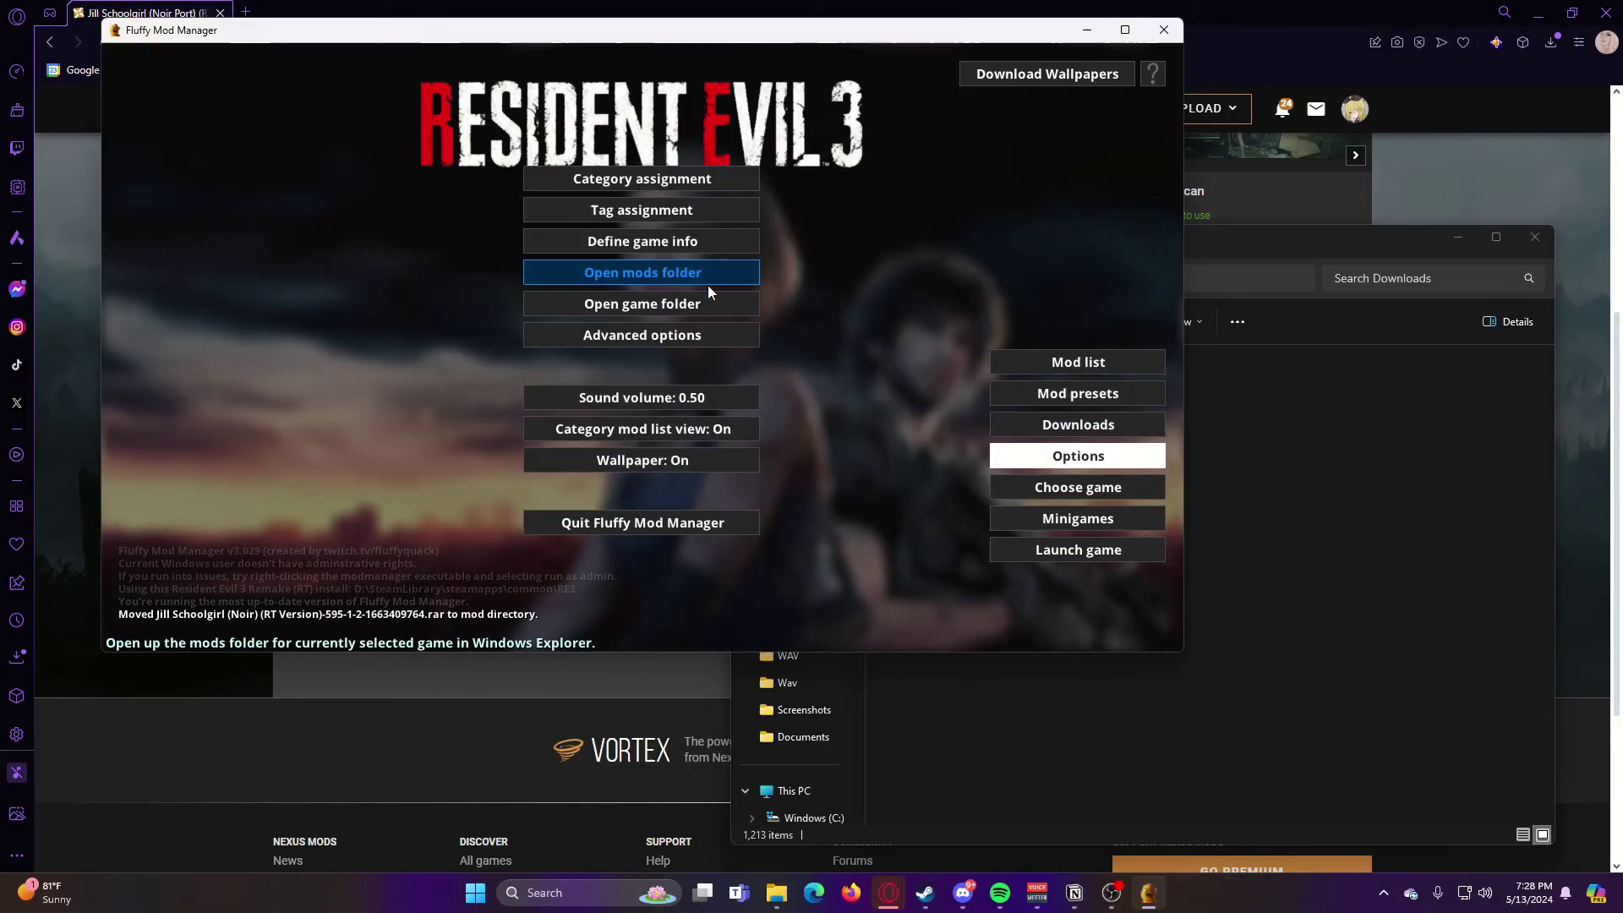
click(673, 274)
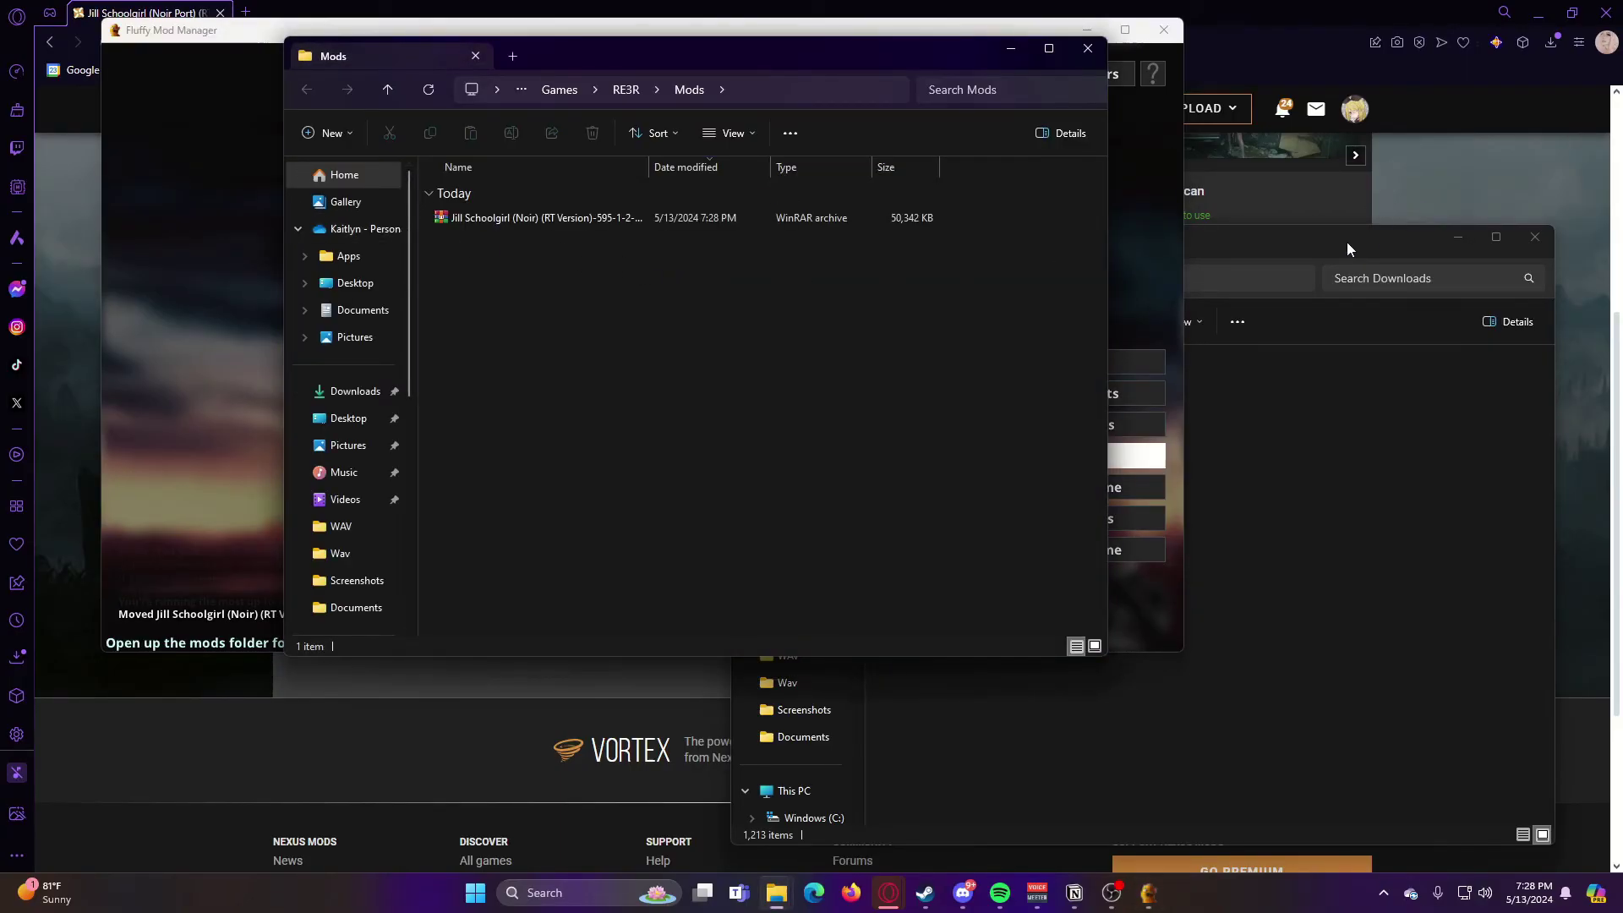
click(1347, 244)
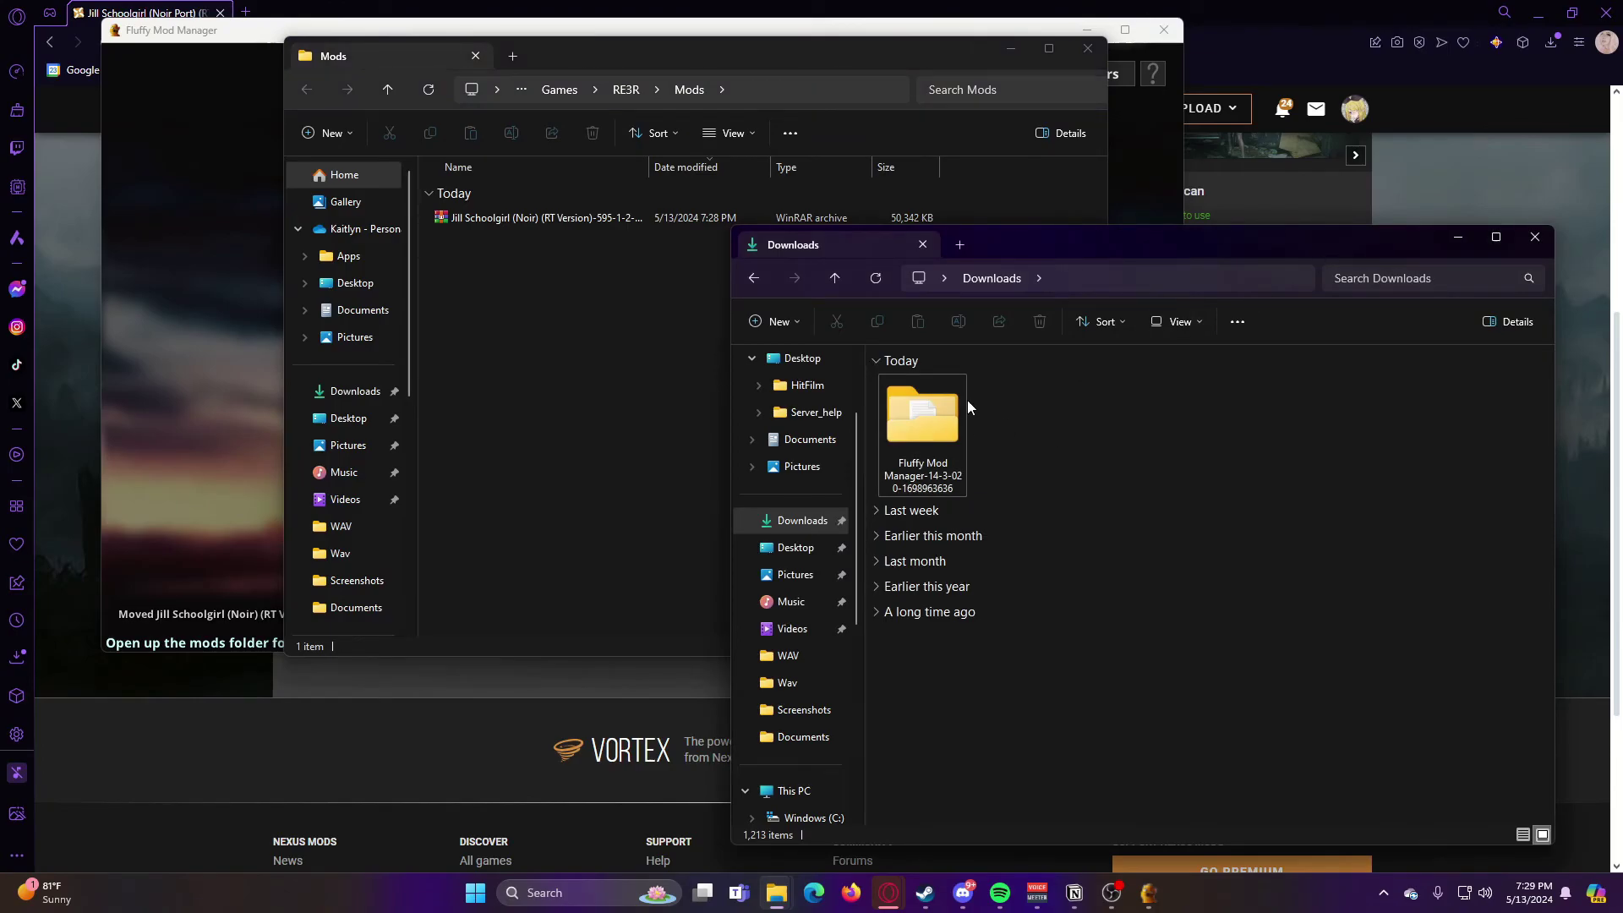
click(1088, 48)
click(930, 76)
Step: Enable the Jill Schoolgirl (Noir) mod in the mod list's Jill character category and return to the category list
click(1055, 359)
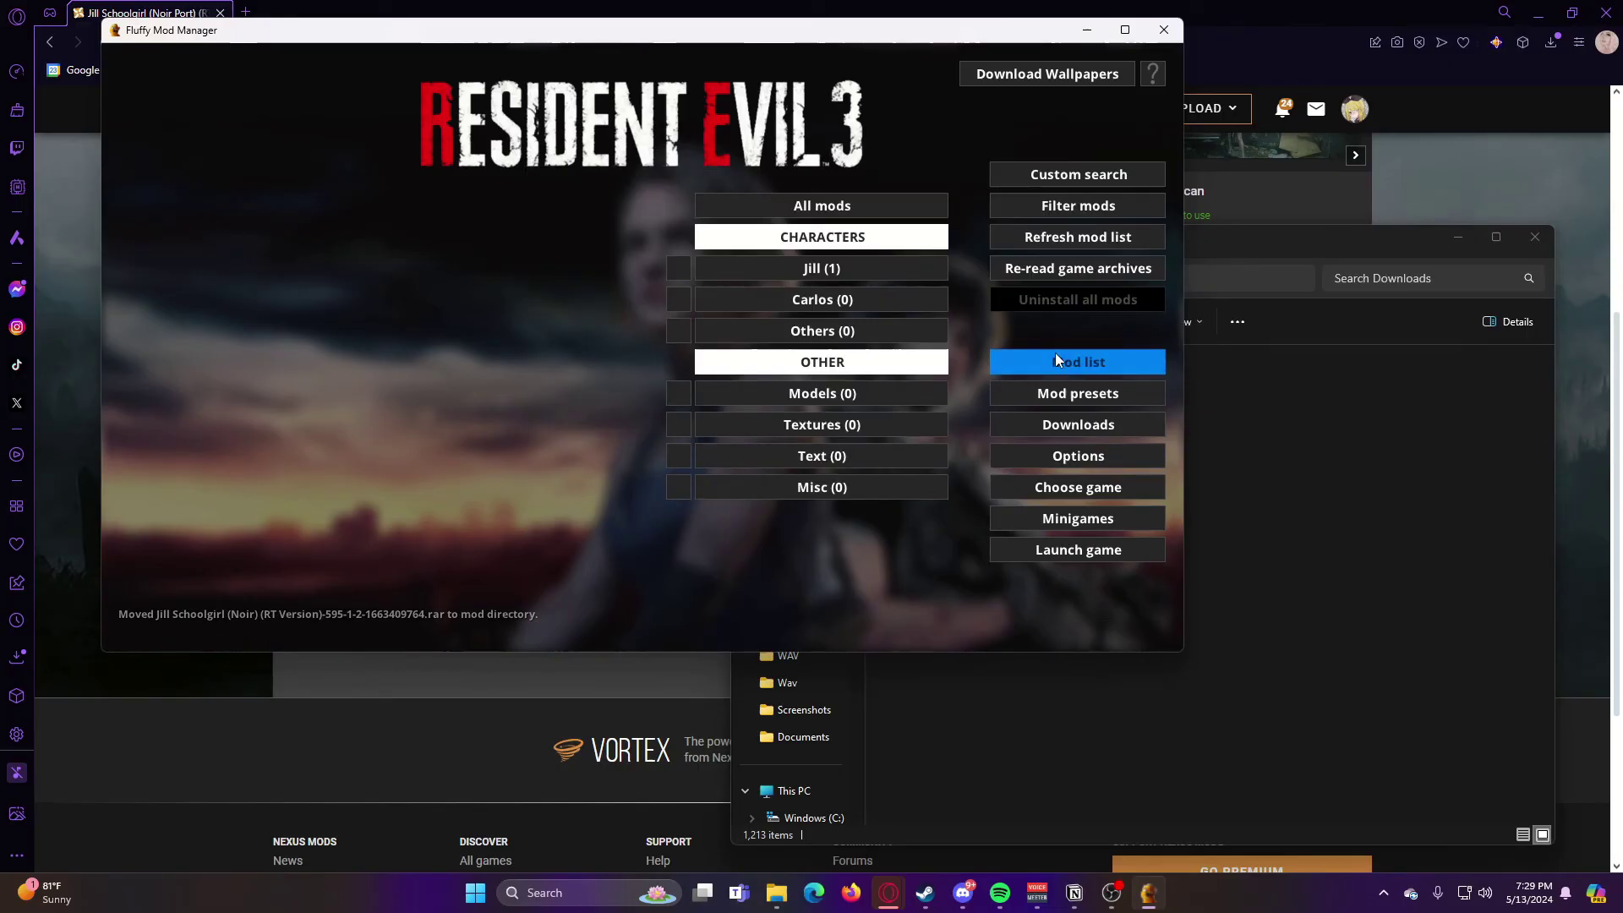
click(768, 274)
mouse_move(728, 306)
click(661, 302)
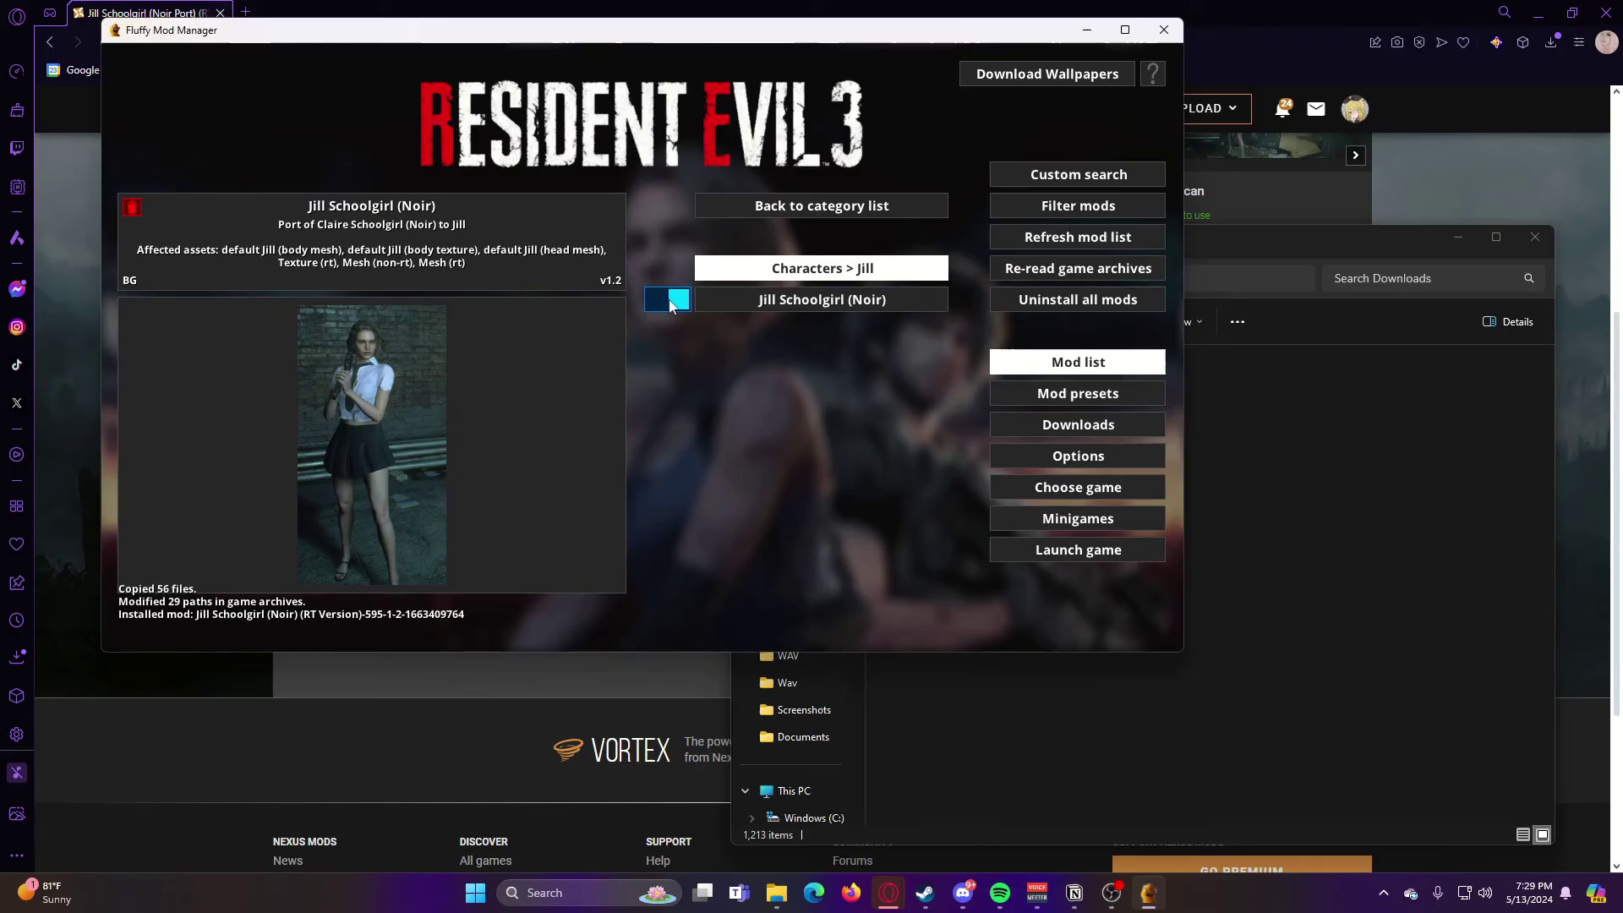
click(1026, 554)
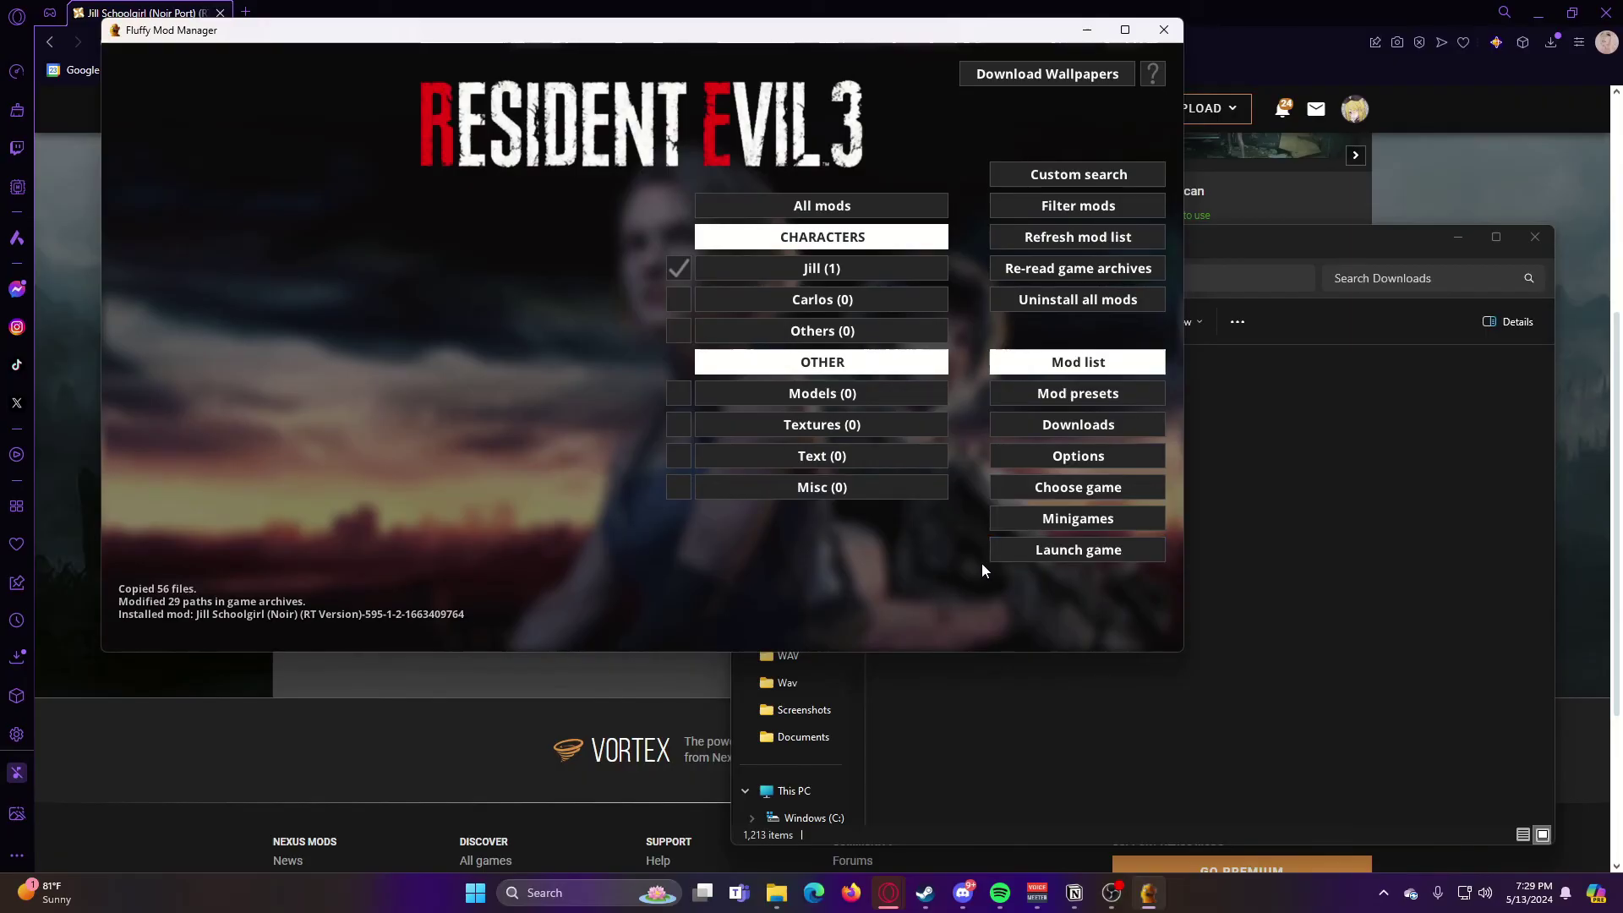